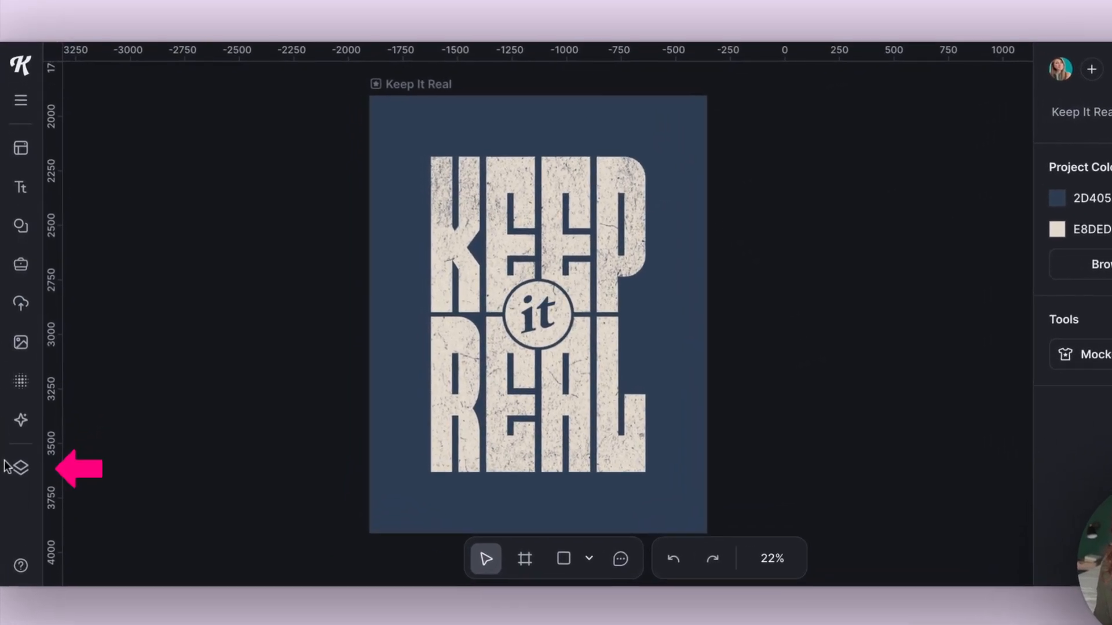
- Expand the Keep It Real layer group and draw a wide 1047 × 156 px rectangle near the poster's bottom
click(19, 448)
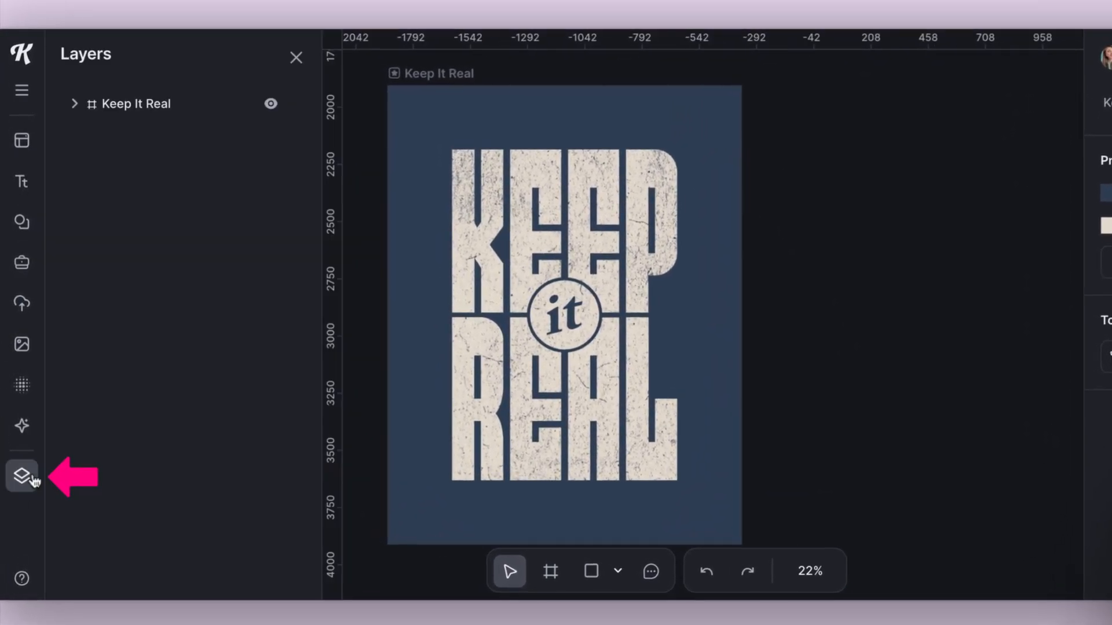
click(74, 104)
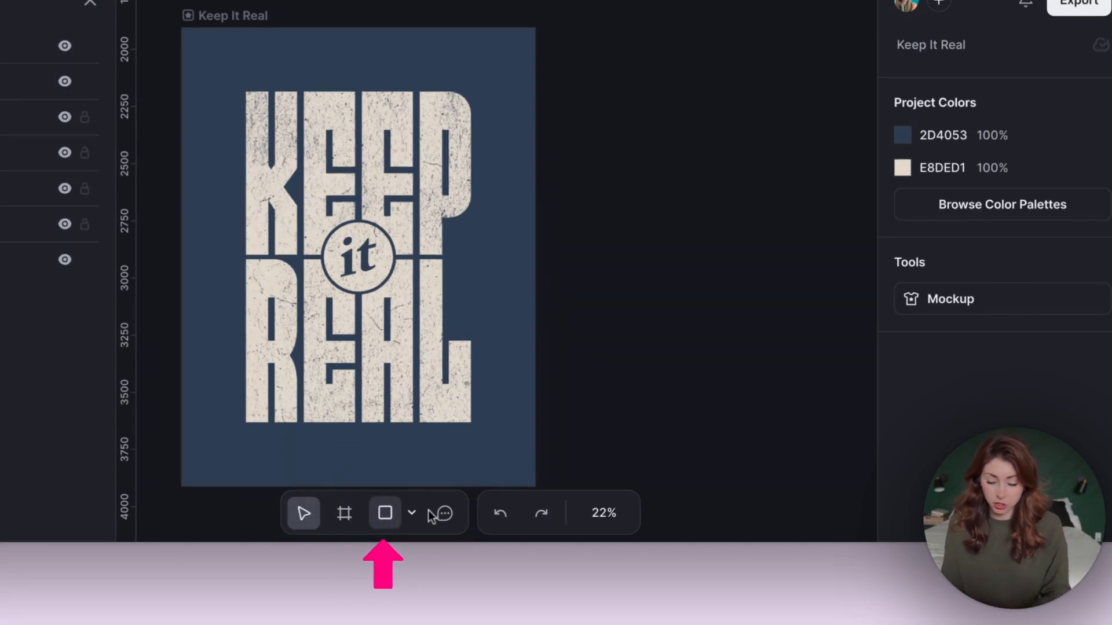
click(414, 515)
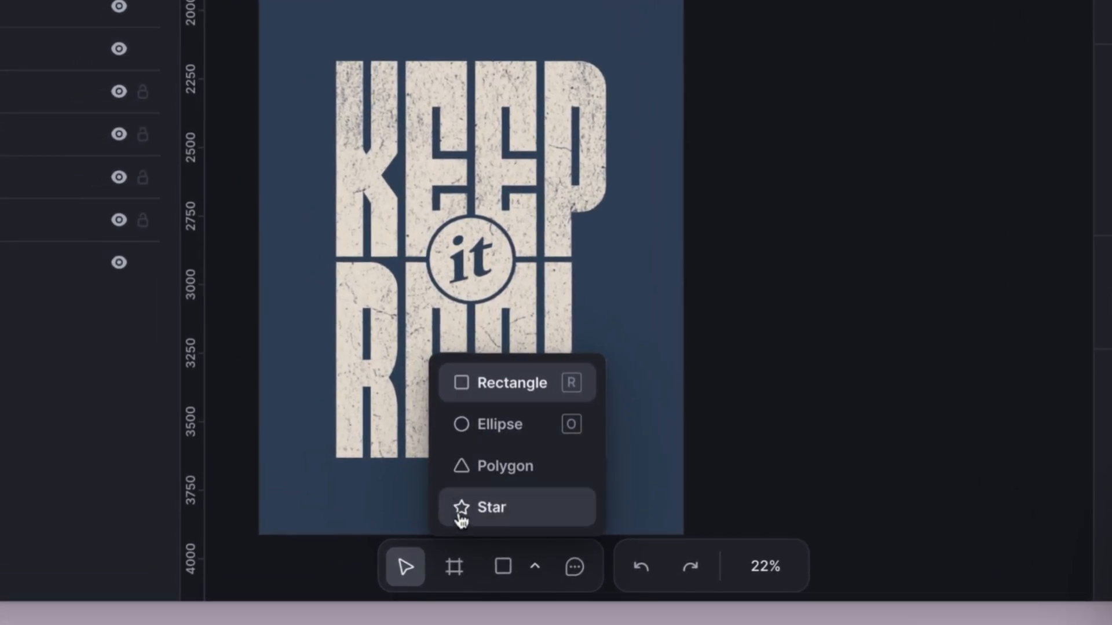
key(Escape)
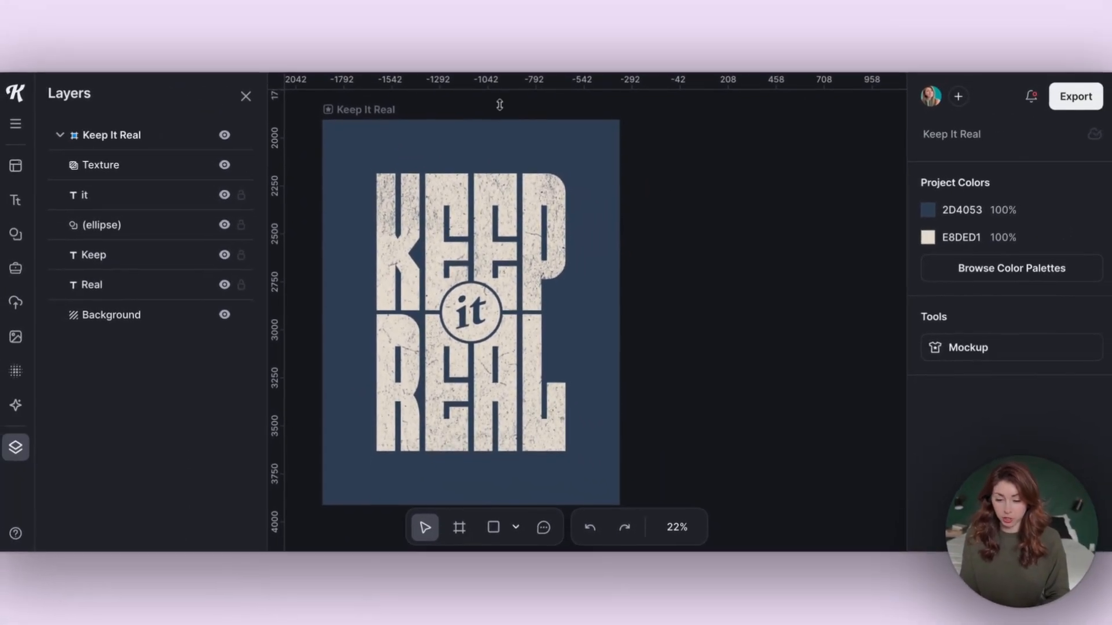
drag(335, 8, 500, 64)
drag(490, 174, 576, 166)
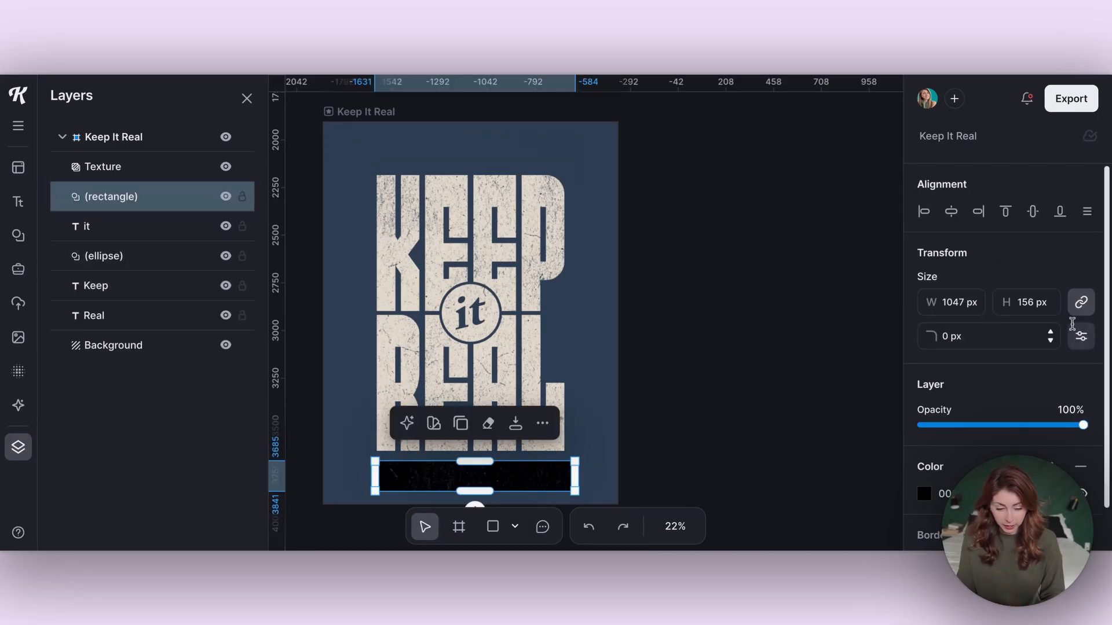
- Round the bottom rectangle's corners to a 27 px radius
scroll(984, 367, down, 1)
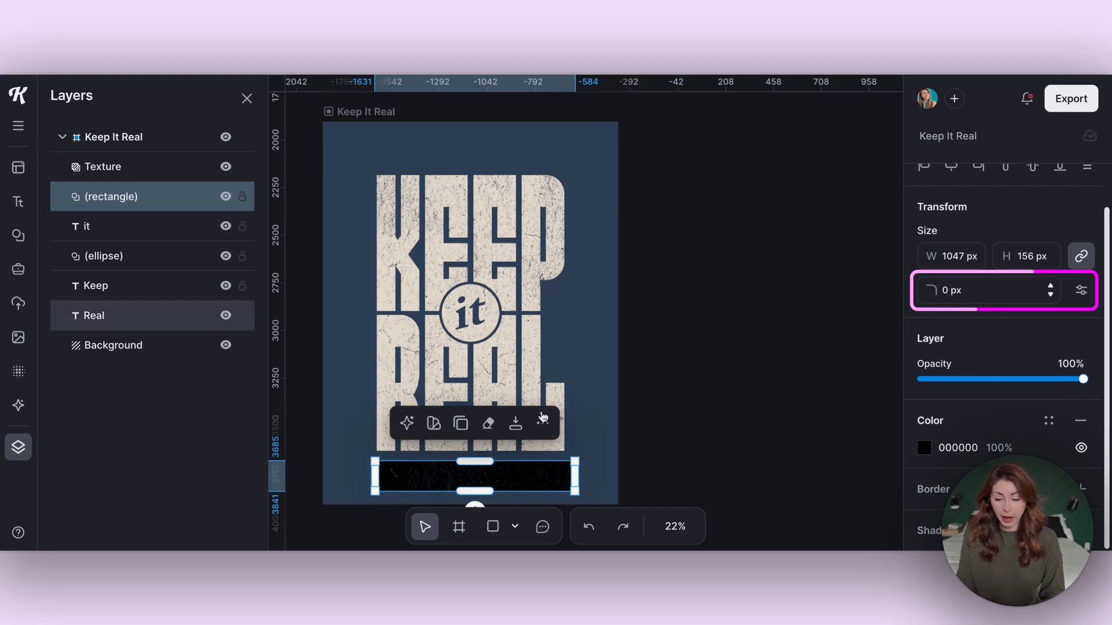
click(411, 484)
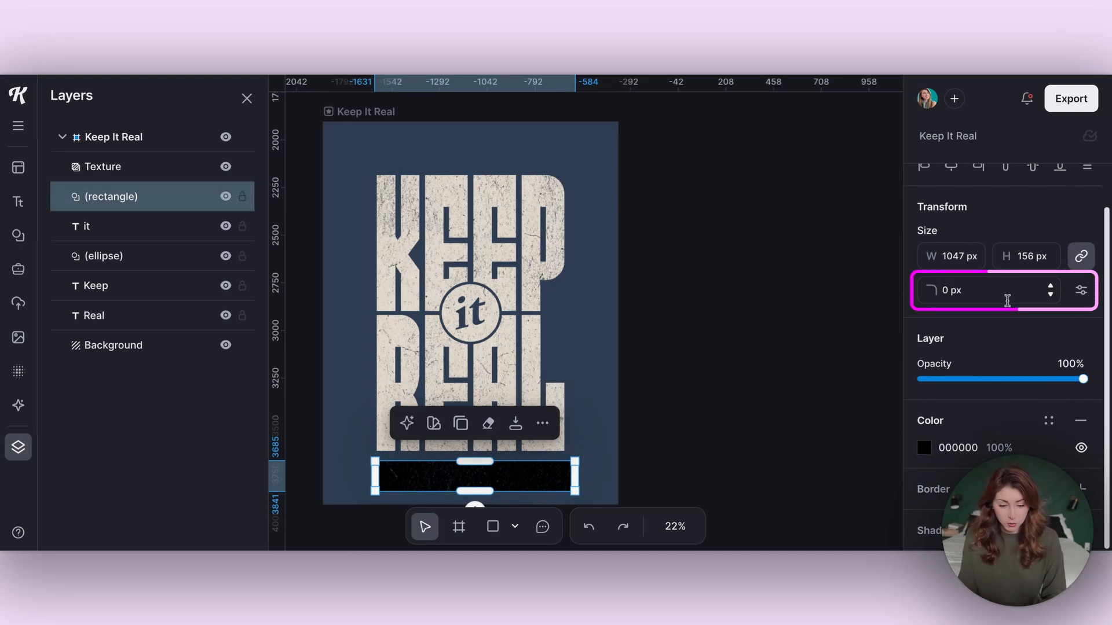
click(1050, 286)
click(1050, 286)
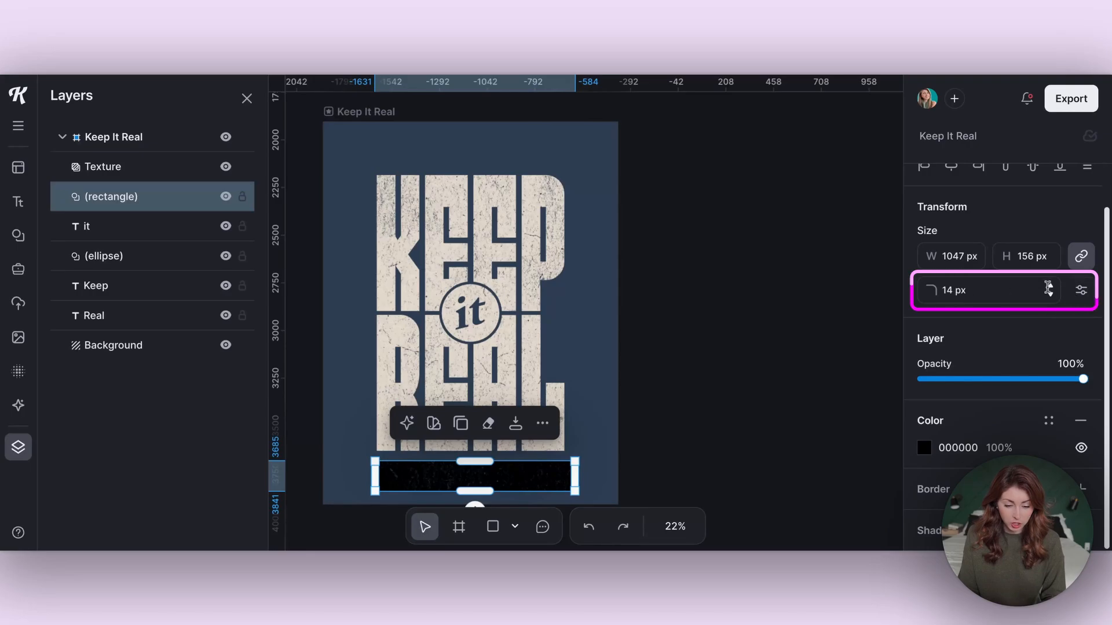
click(1050, 286)
click(1050, 287)
click(1050, 286)
click(1050, 286)
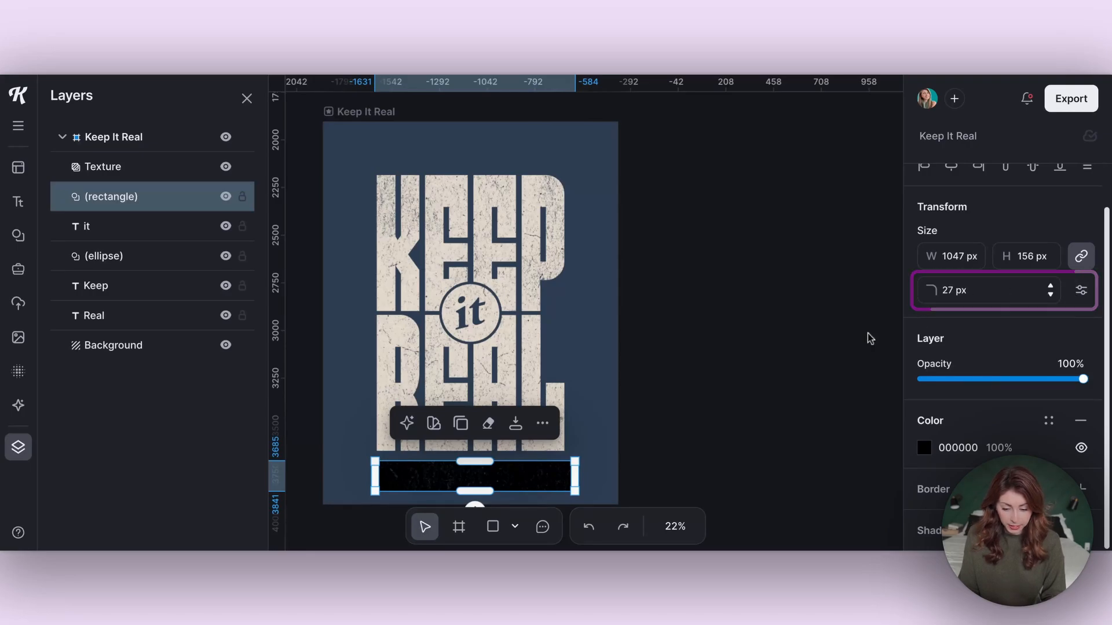
click(869, 336)
click(489, 478)
click(342, 452)
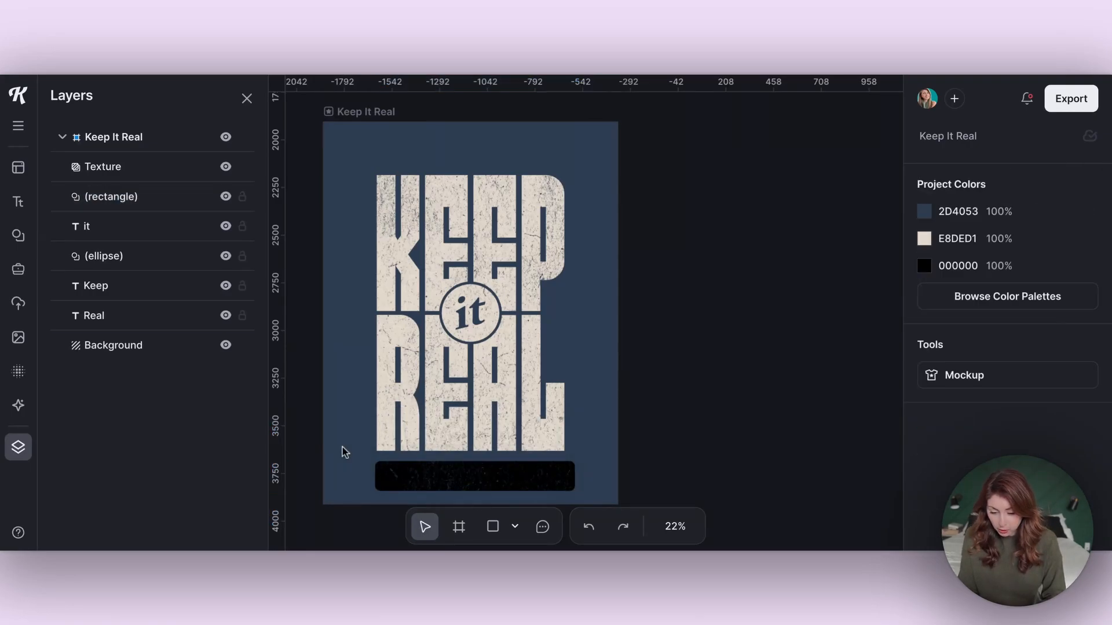
- Fill the rectangle with the cream document colour E8DED1
scroll(412, 479, up, 5)
click(558, 451)
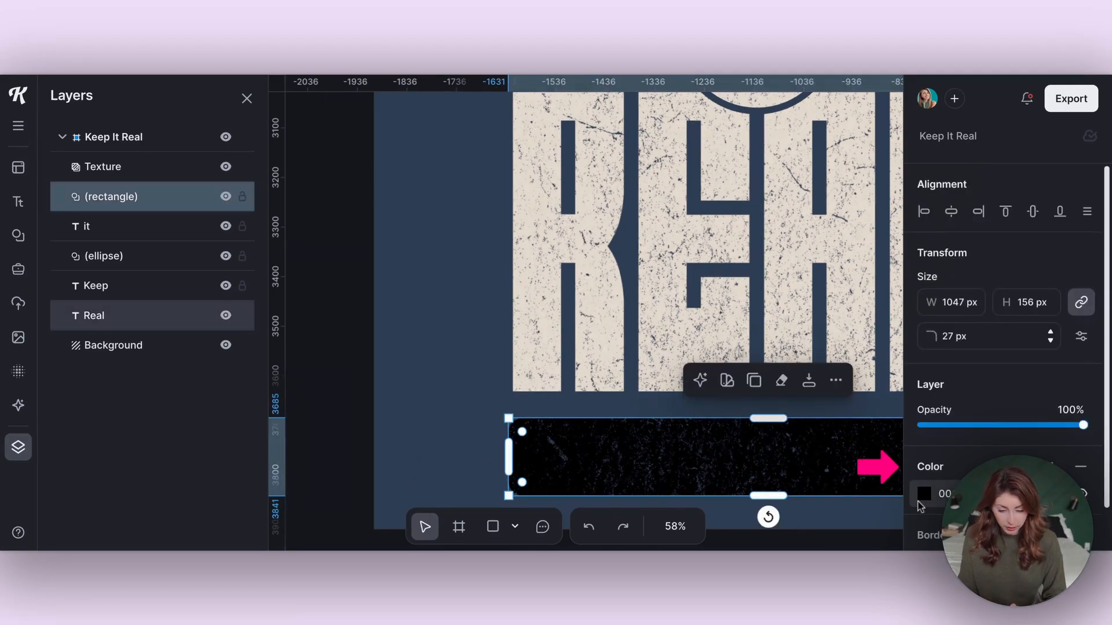
click(921, 498)
click(713, 532)
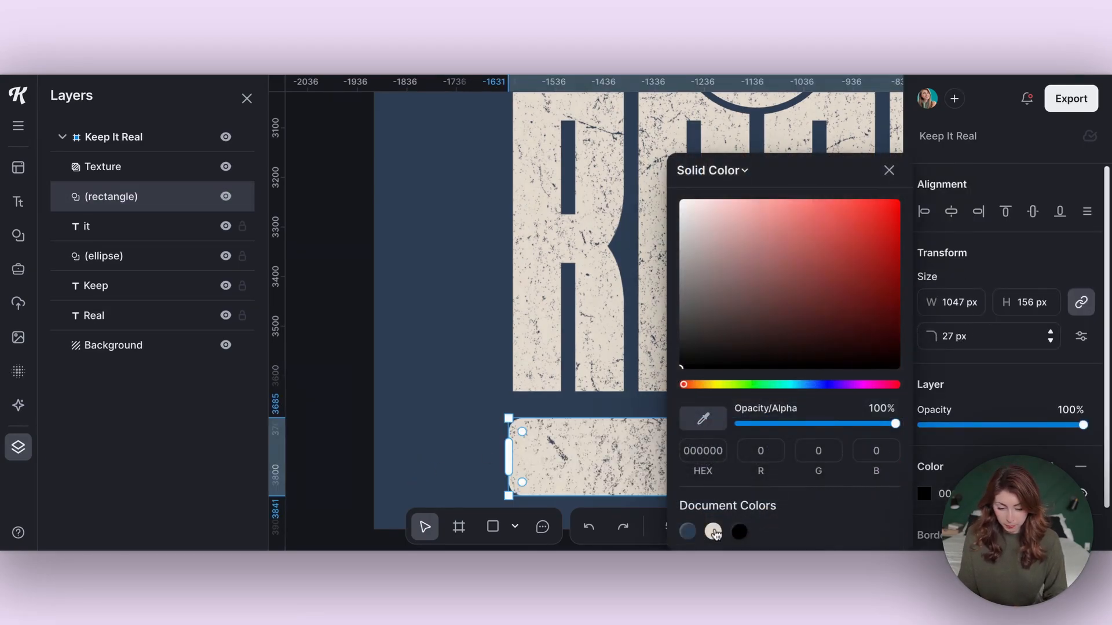
click(442, 315)
scroll(442, 315, down, 5)
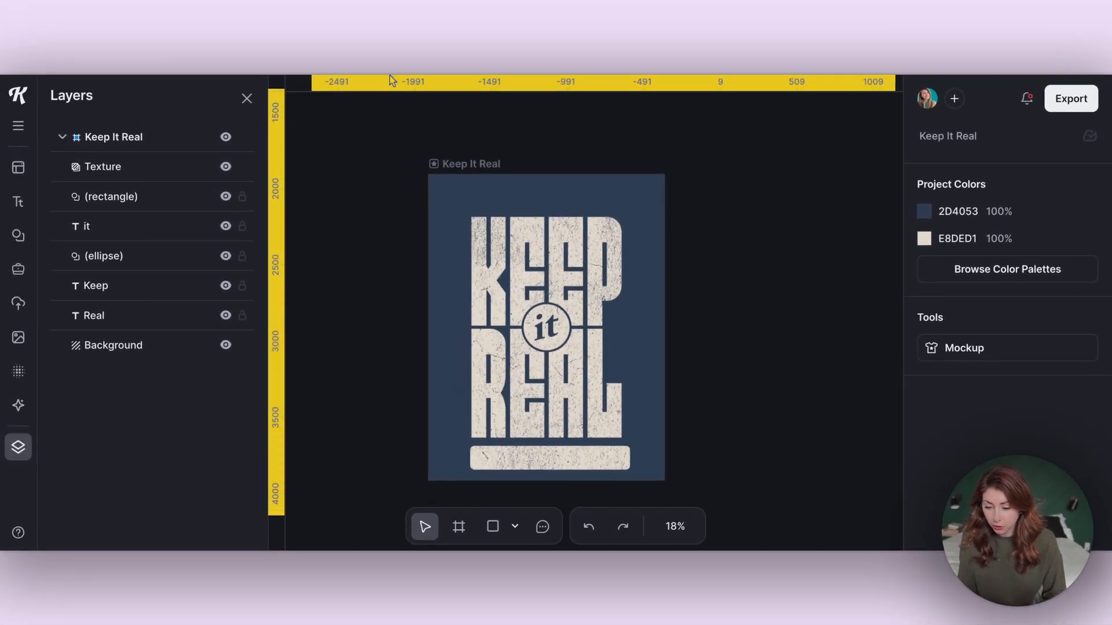
- Add a horizontal guide at y 3847 and vertical guides at x -1631 and -627 framing the lettering
drag(394, 88, 390, 218)
drag(279, 239, 472, 240)
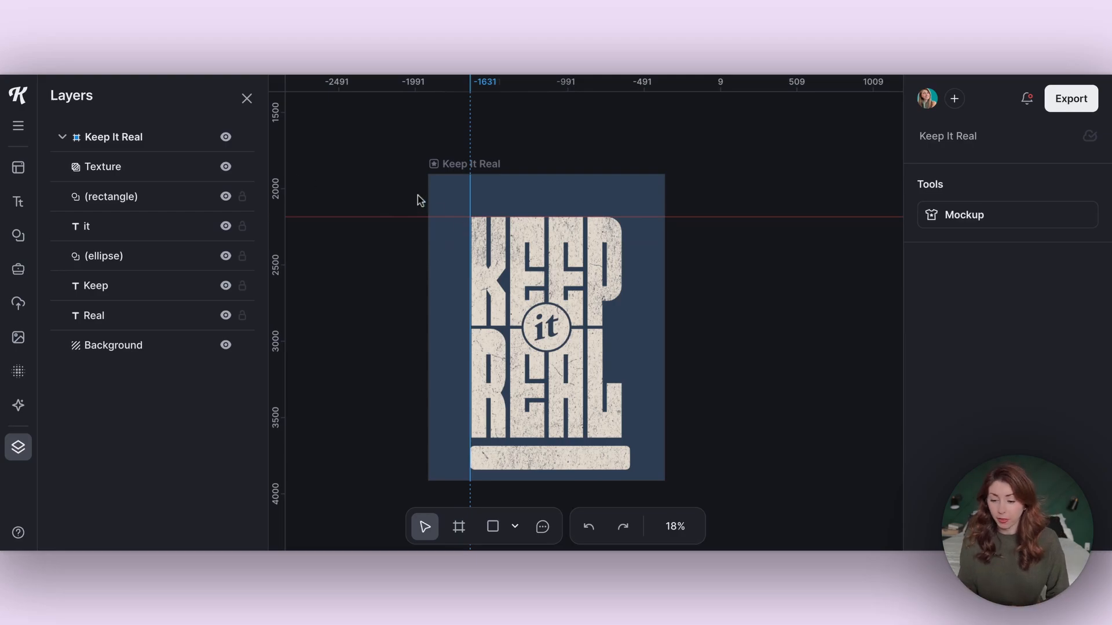
drag(285, 173, 623, 169)
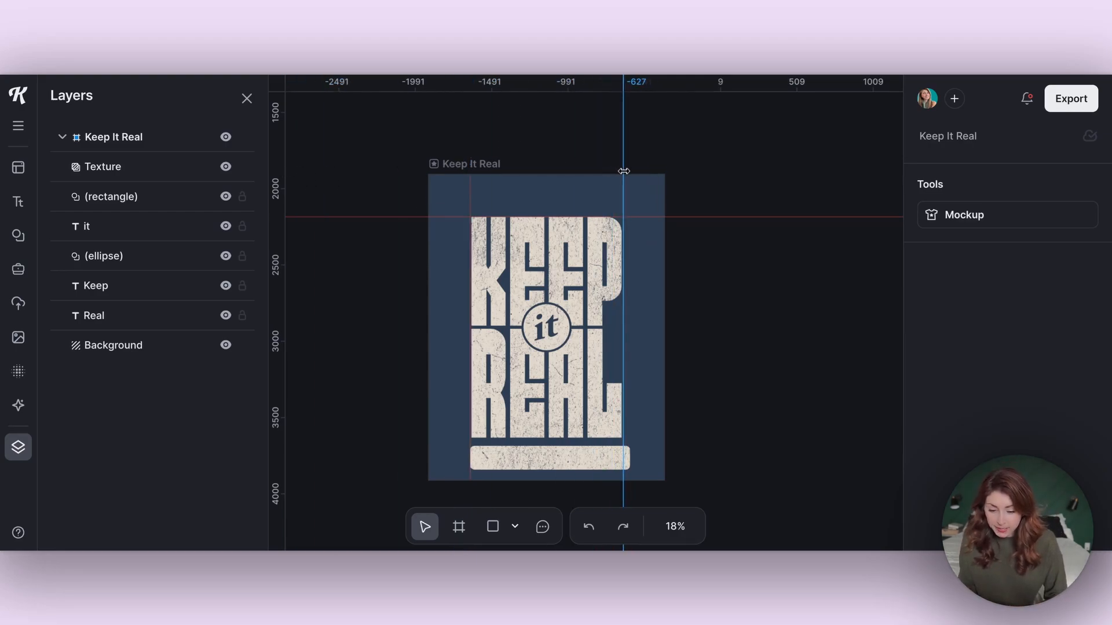
click(247, 98)
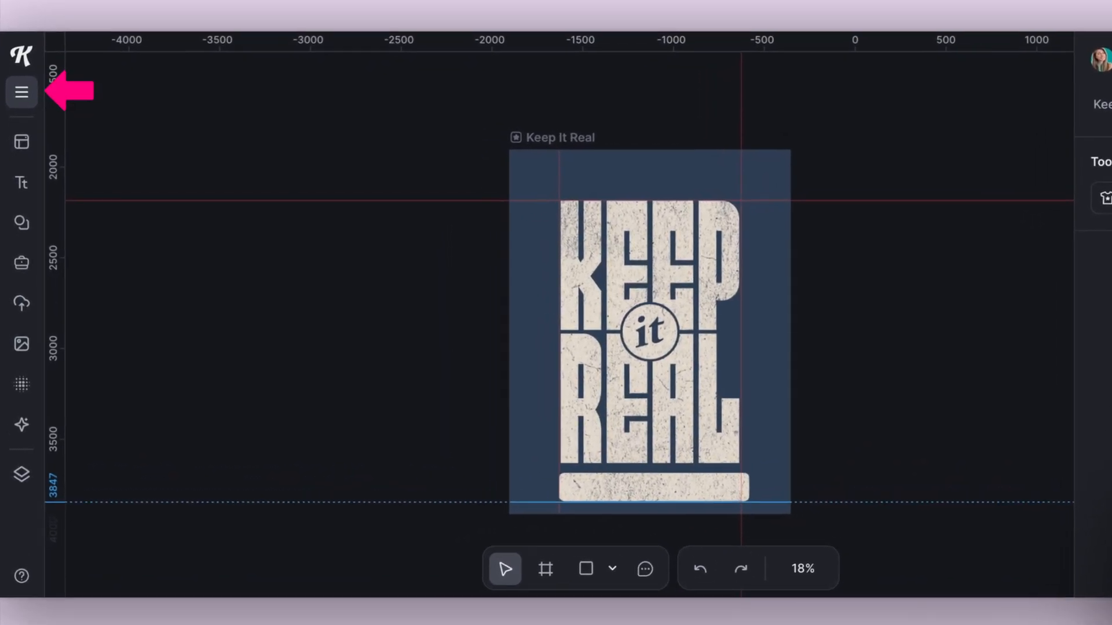
click(18, 125)
mouse_move(181, 216)
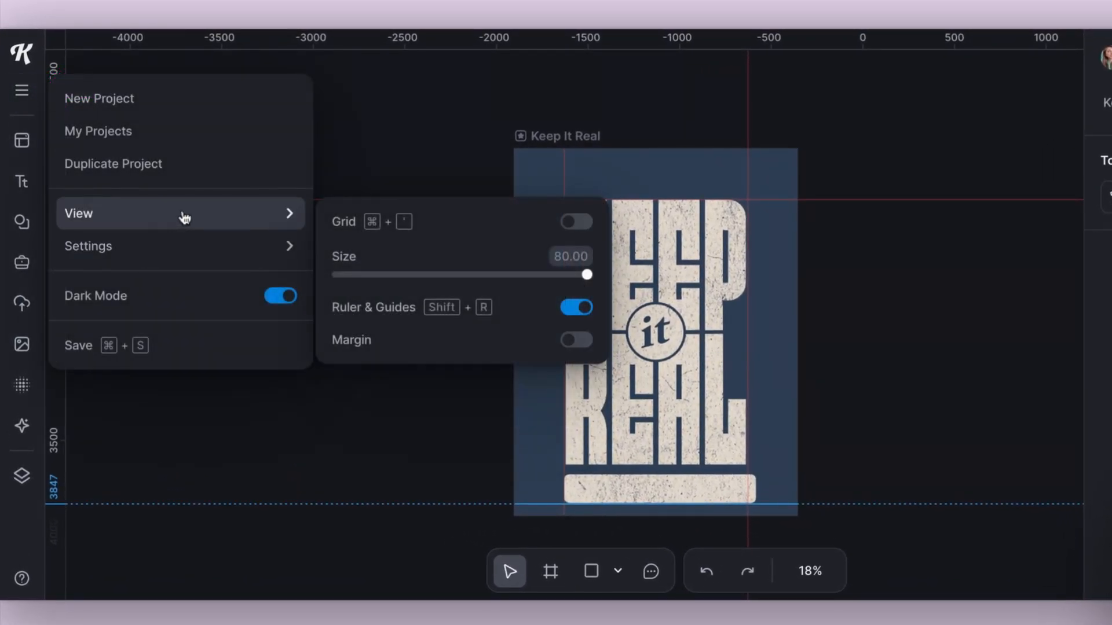
click(587, 231)
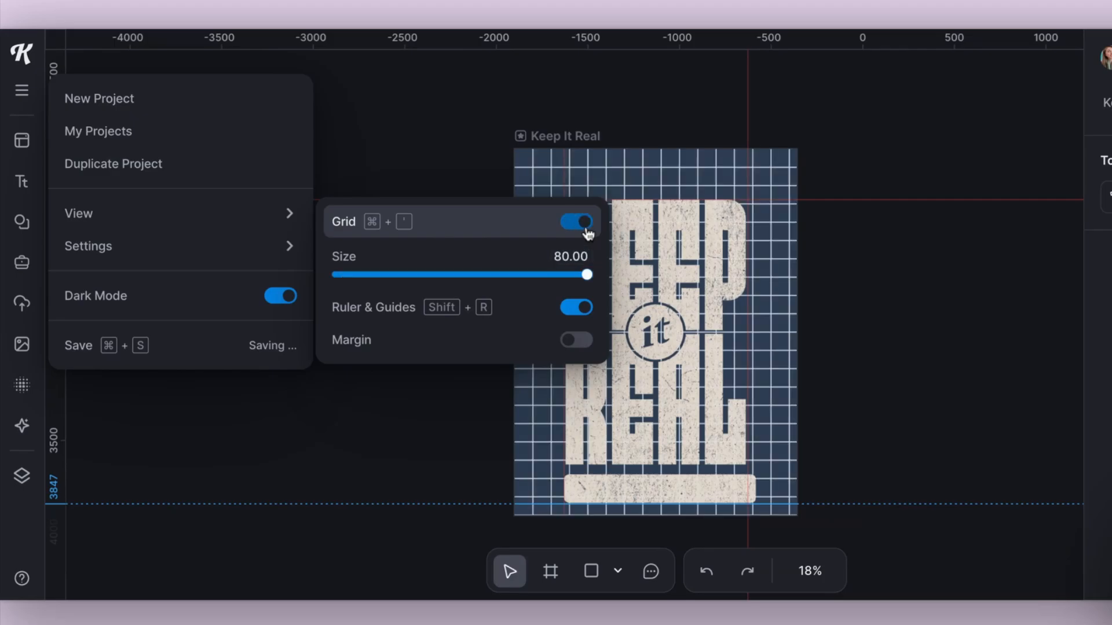
drag(587, 275, 564, 280)
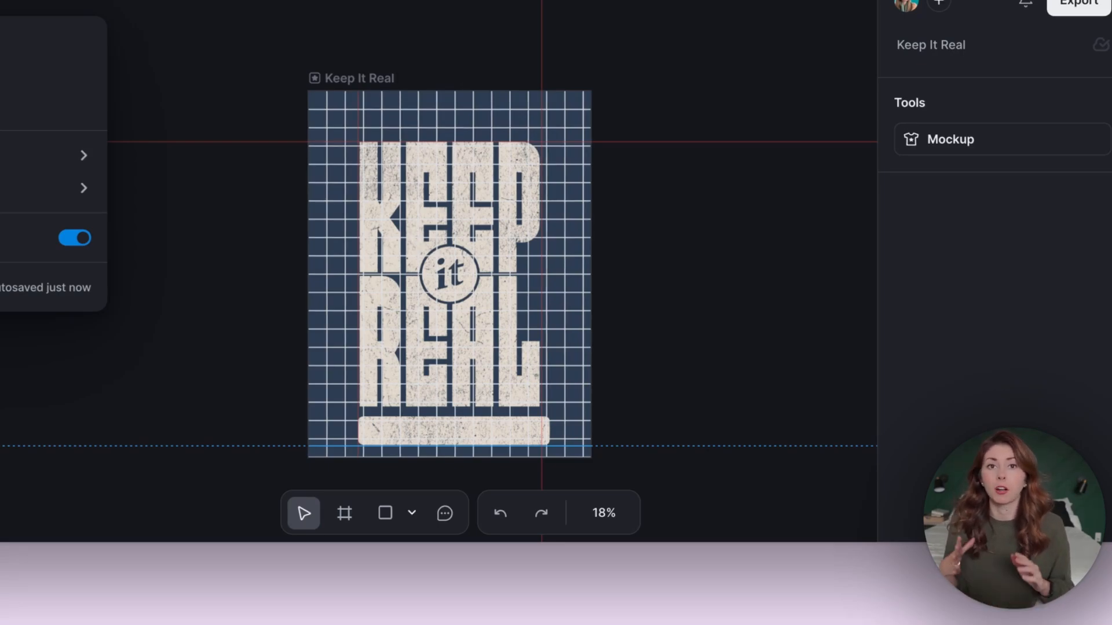
key(super+apostrophe)
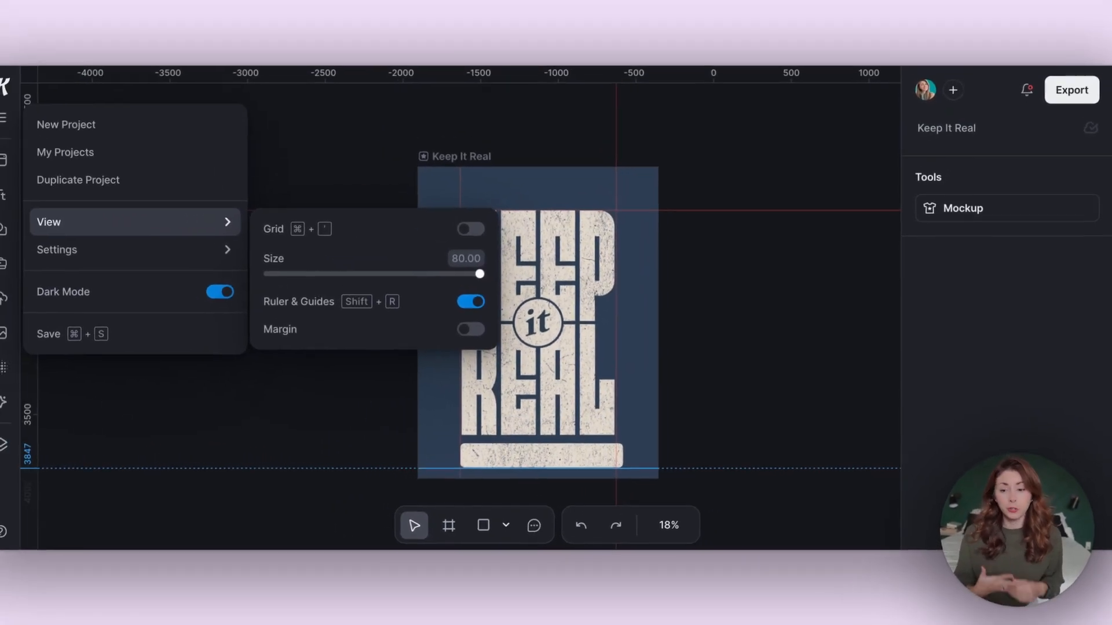
click(483, 308)
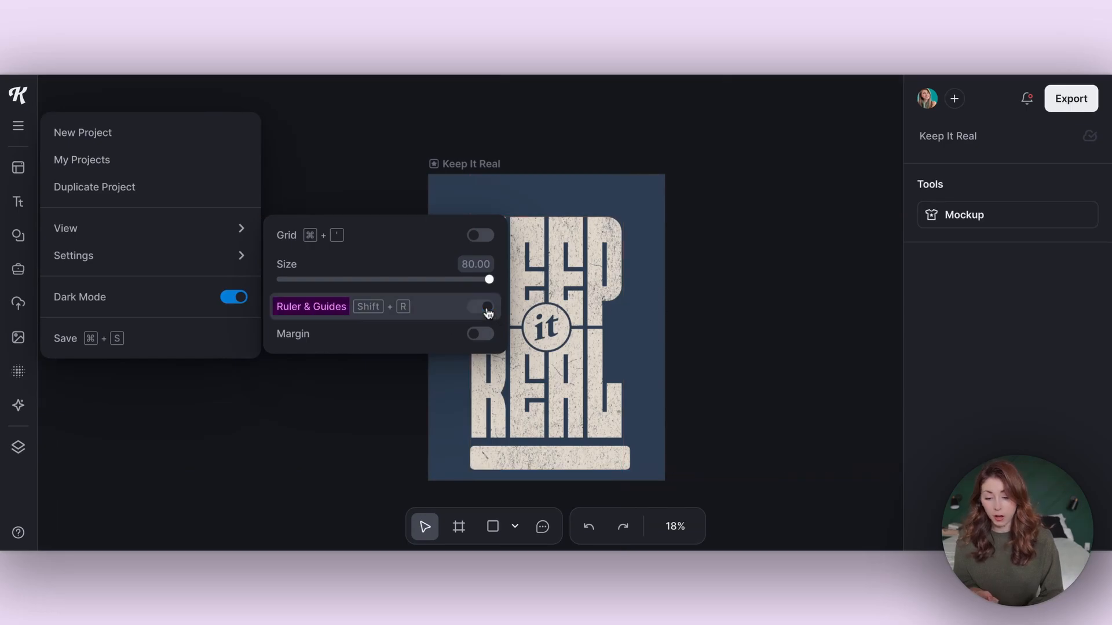
click(484, 310)
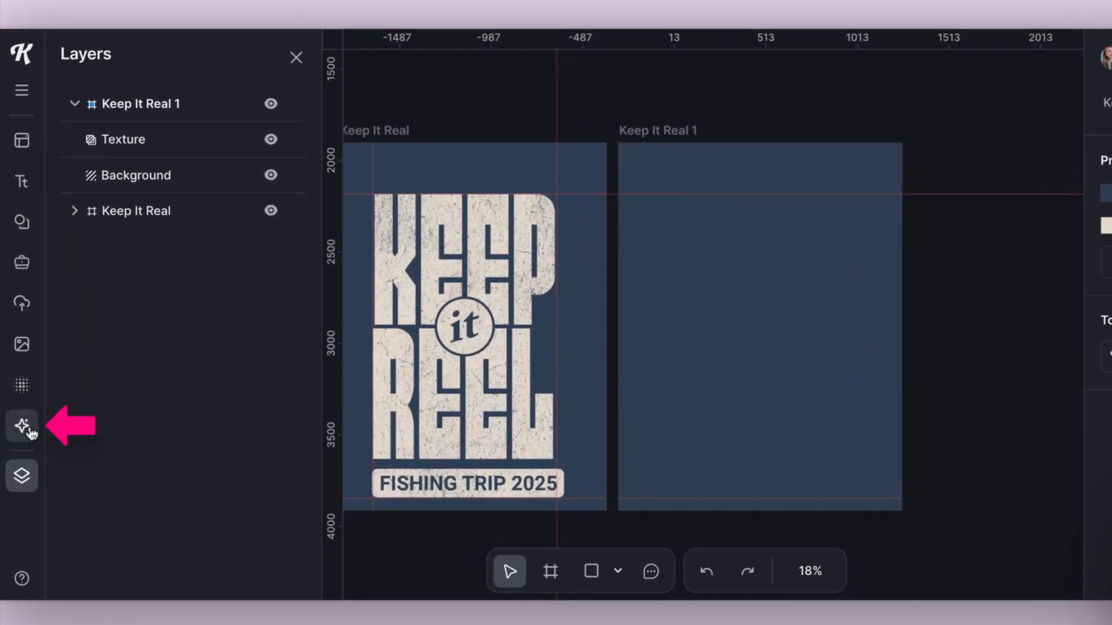
- Set the AI Image Generator to Advanced mode with the Flux 1.1 Pro model and browse all image styles
click(25, 428)
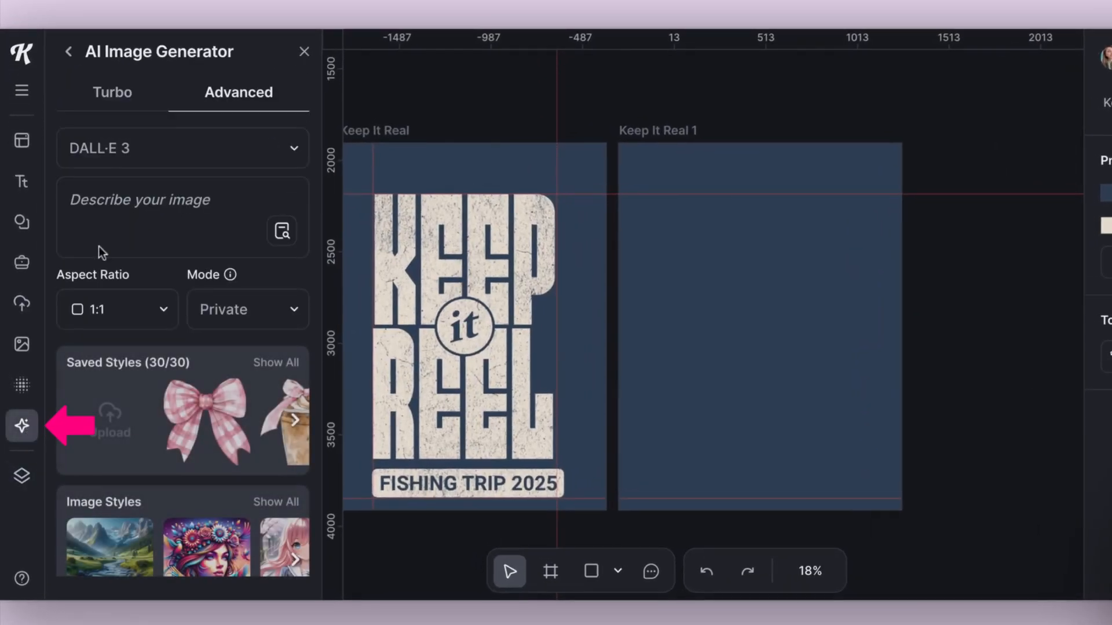
click(130, 108)
click(259, 97)
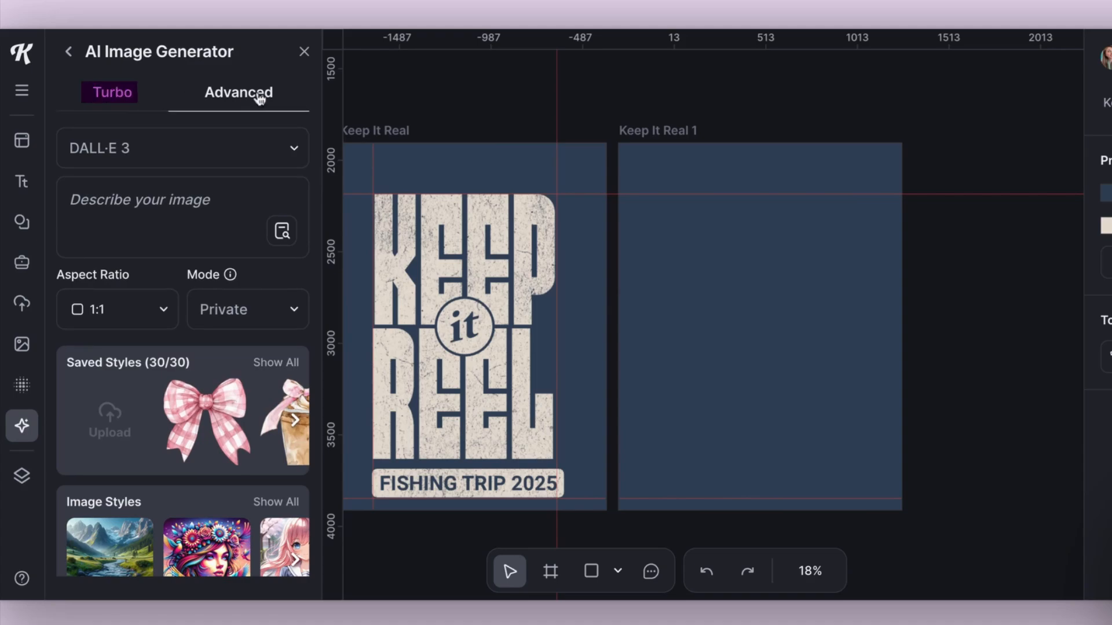
click(139, 147)
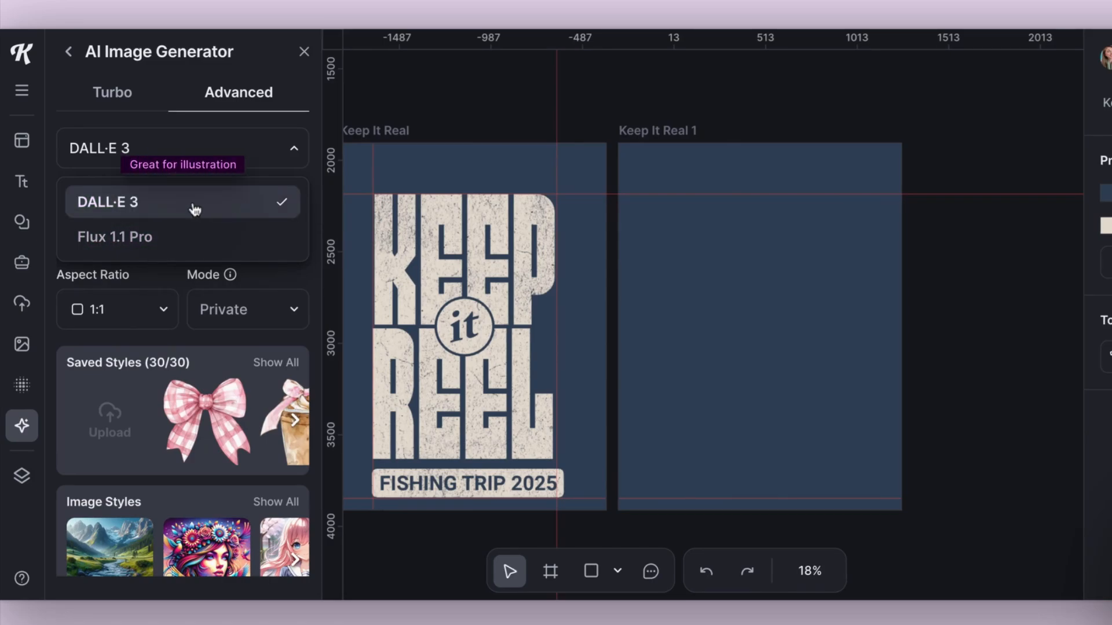
click(153, 244)
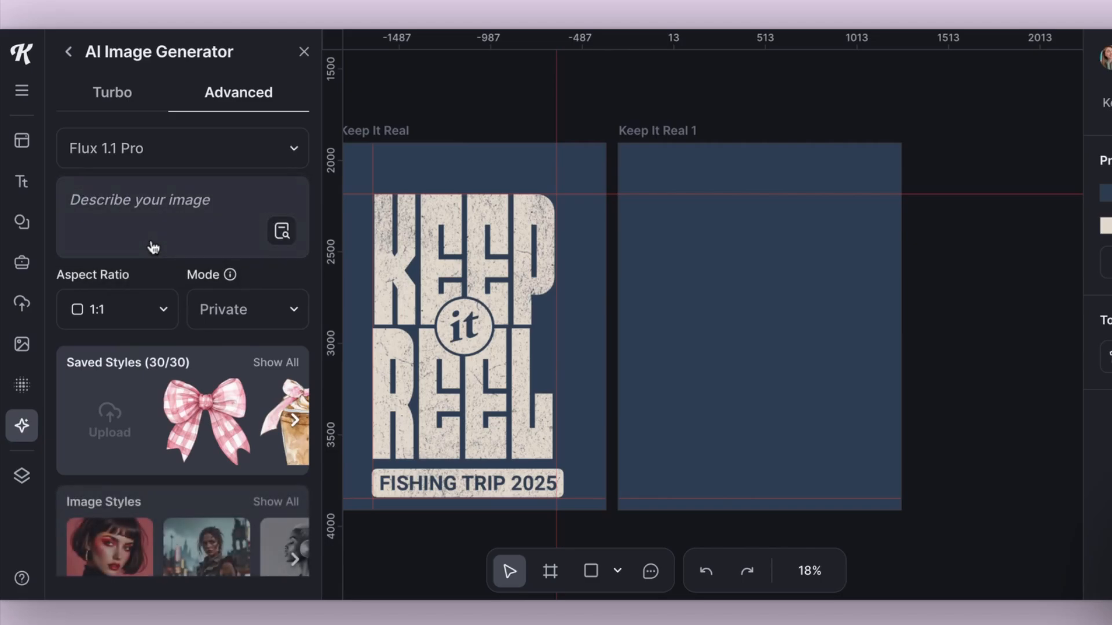
scroll(186, 290, down, 3)
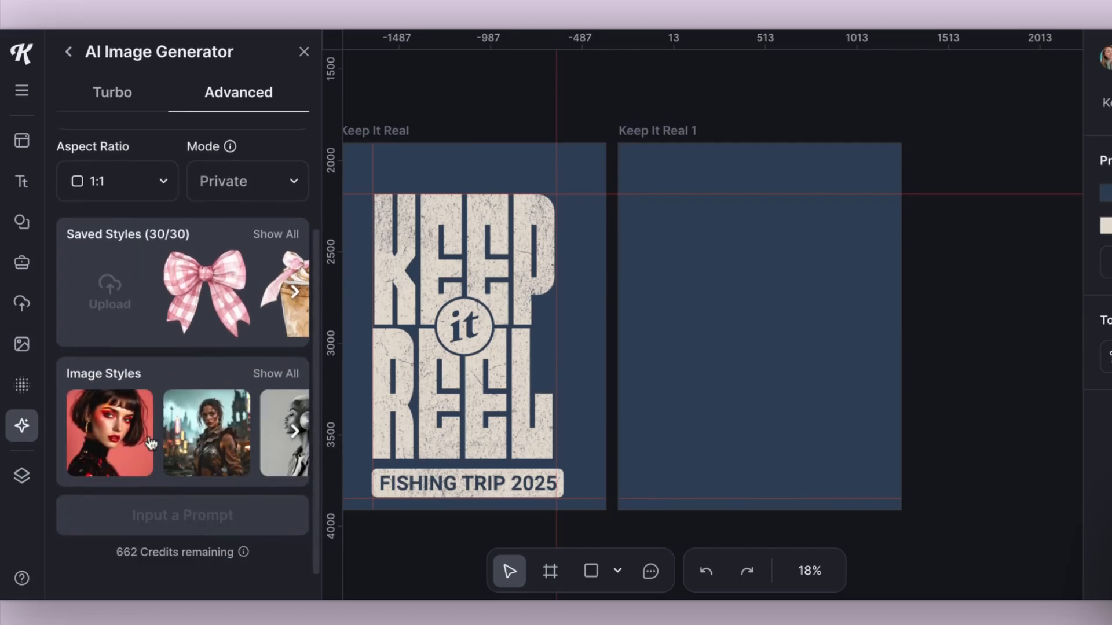
click(293, 375)
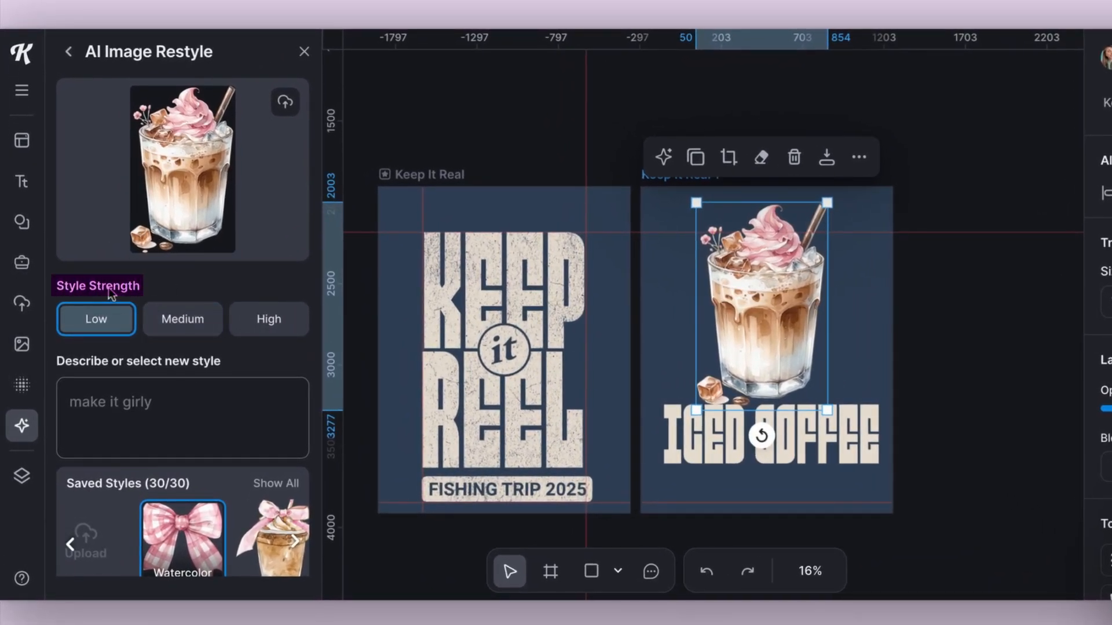
- Restyle the iced coffee illustration with the Vintage Art style at Low strength
scroll(228, 320, down, 1)
click(191, 328)
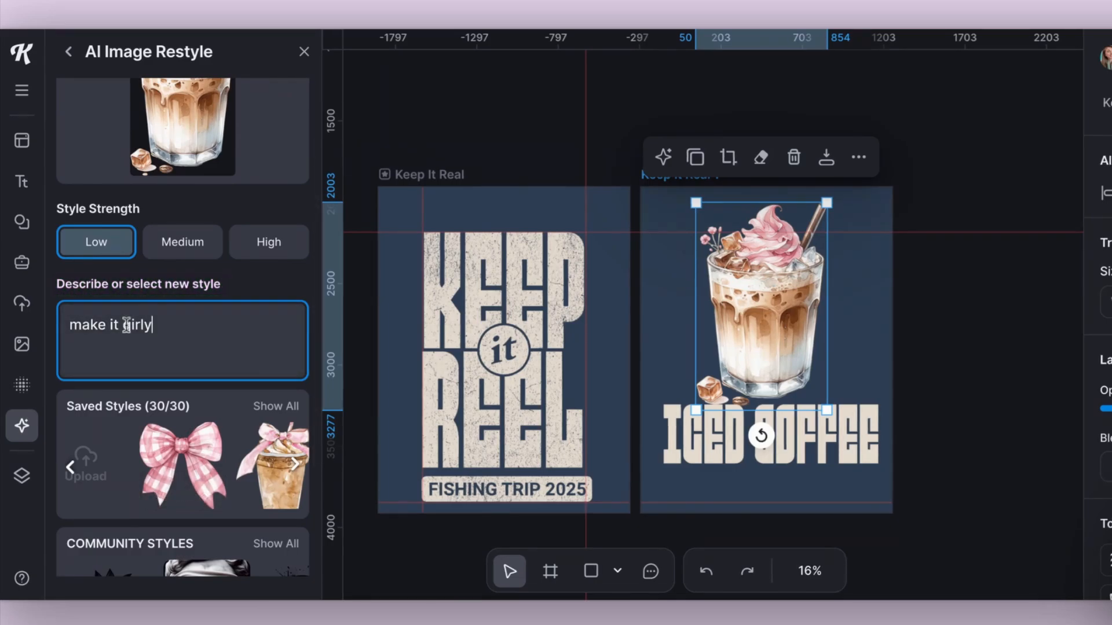
scroll(218, 437, down, 2)
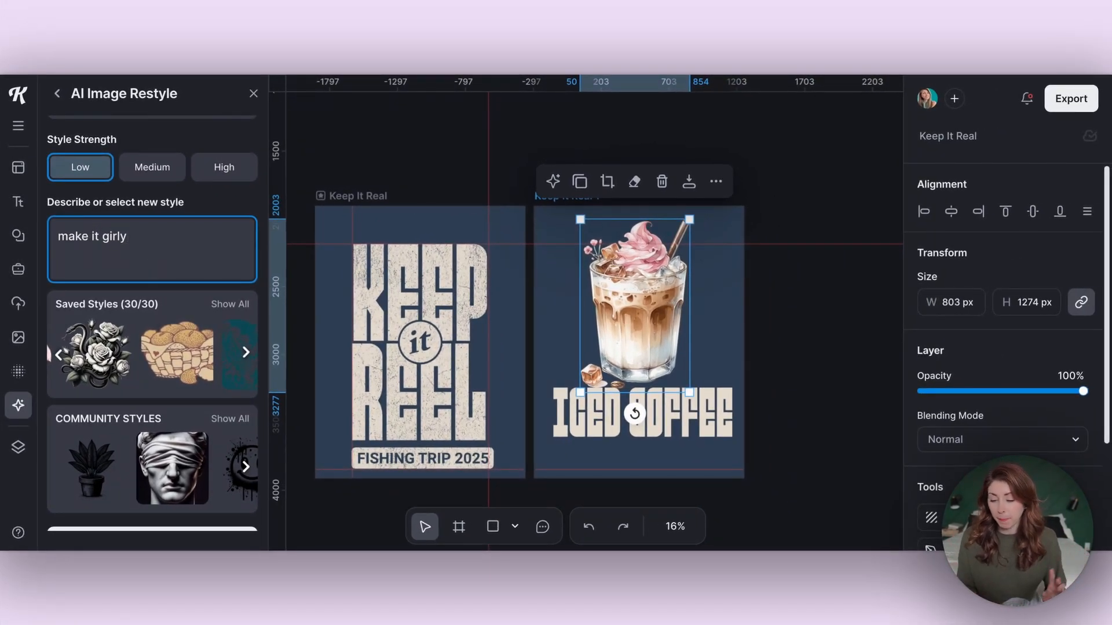
click(186, 352)
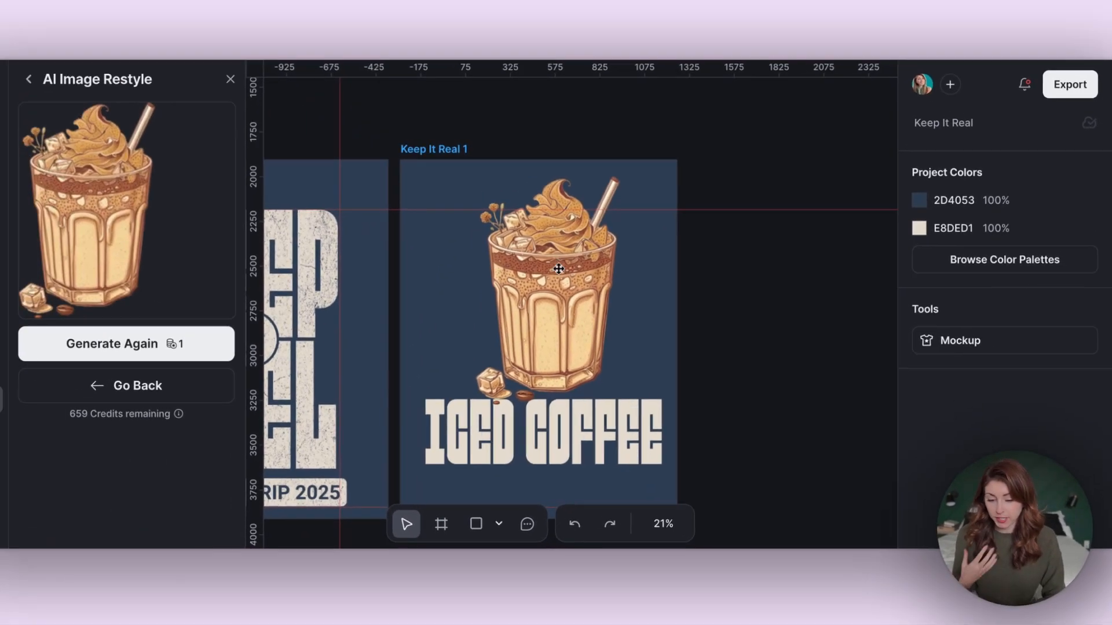
click(396, 176)
double_click(560, 279)
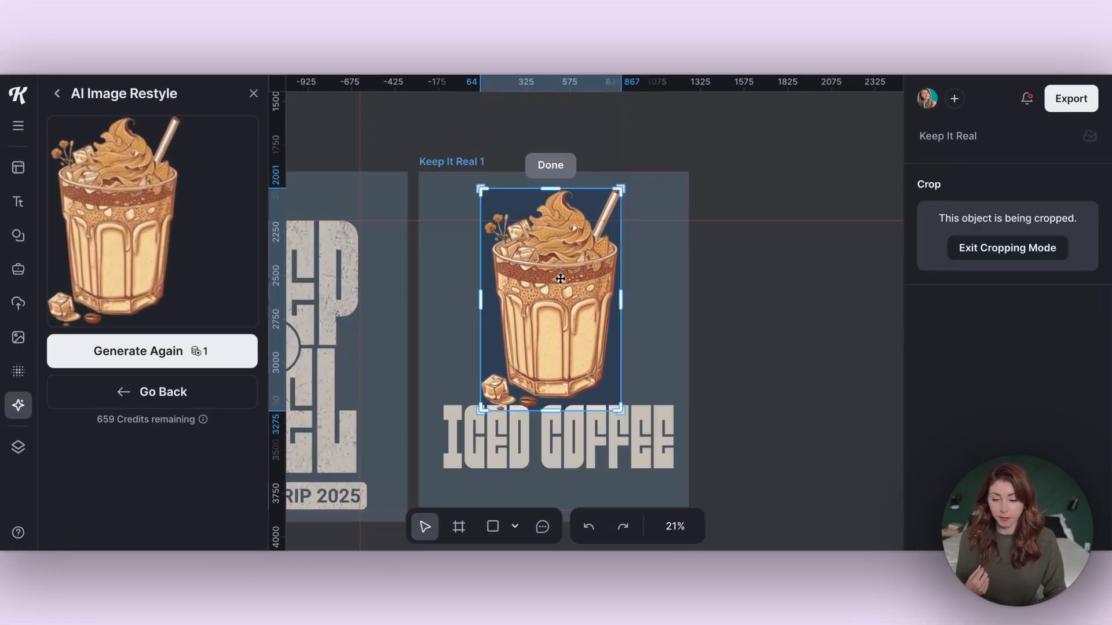
click(718, 222)
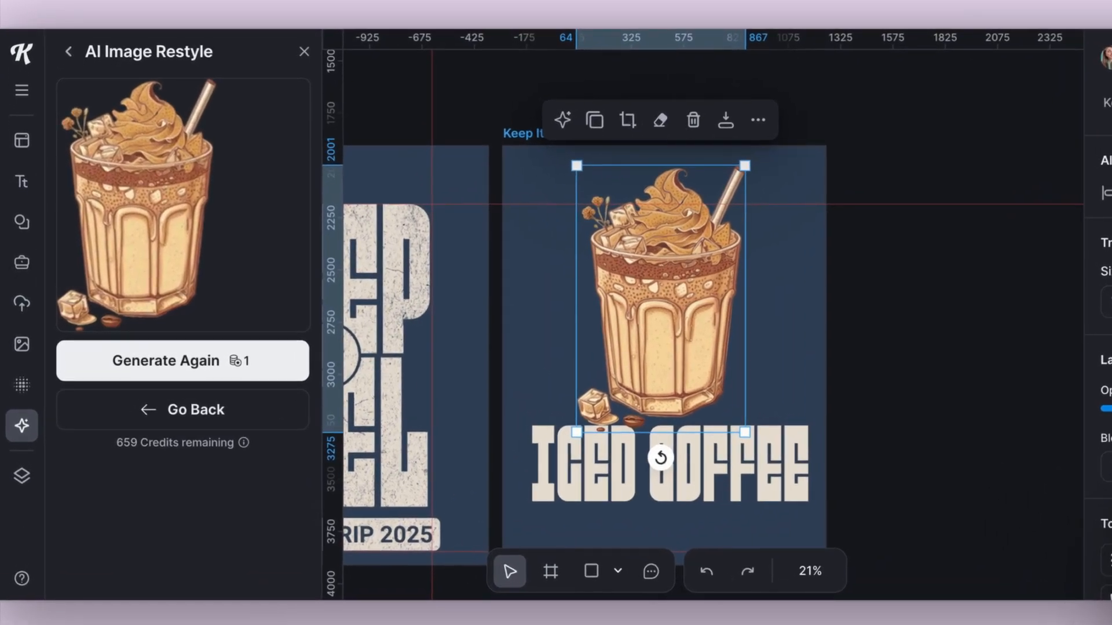
click(728, 124)
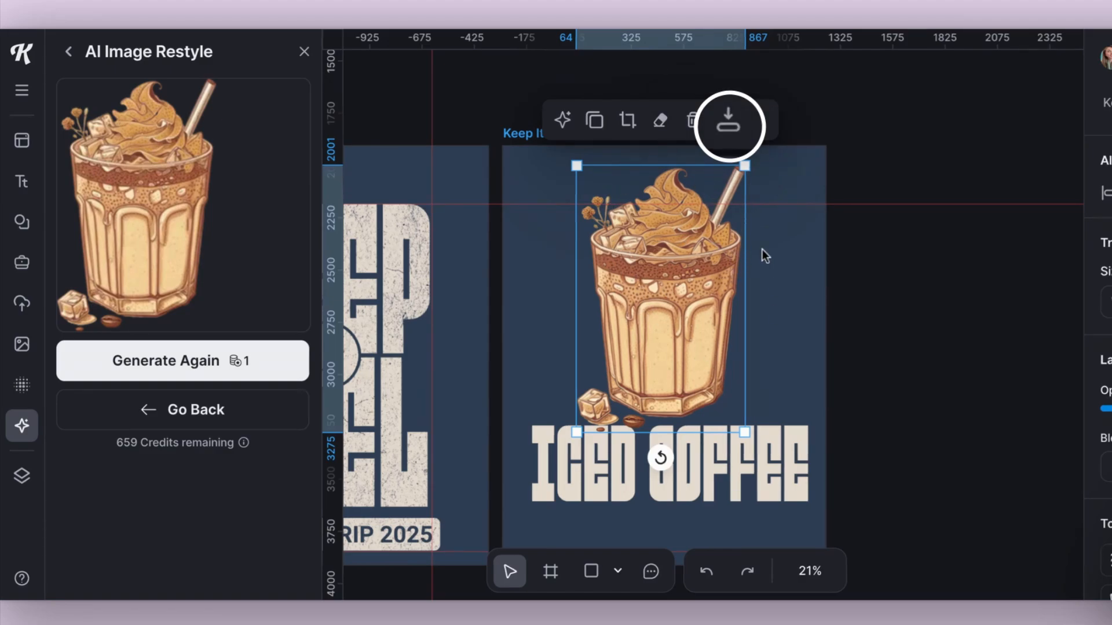
- Download the restyled coffee illustration as a 1x PNG
click(729, 129)
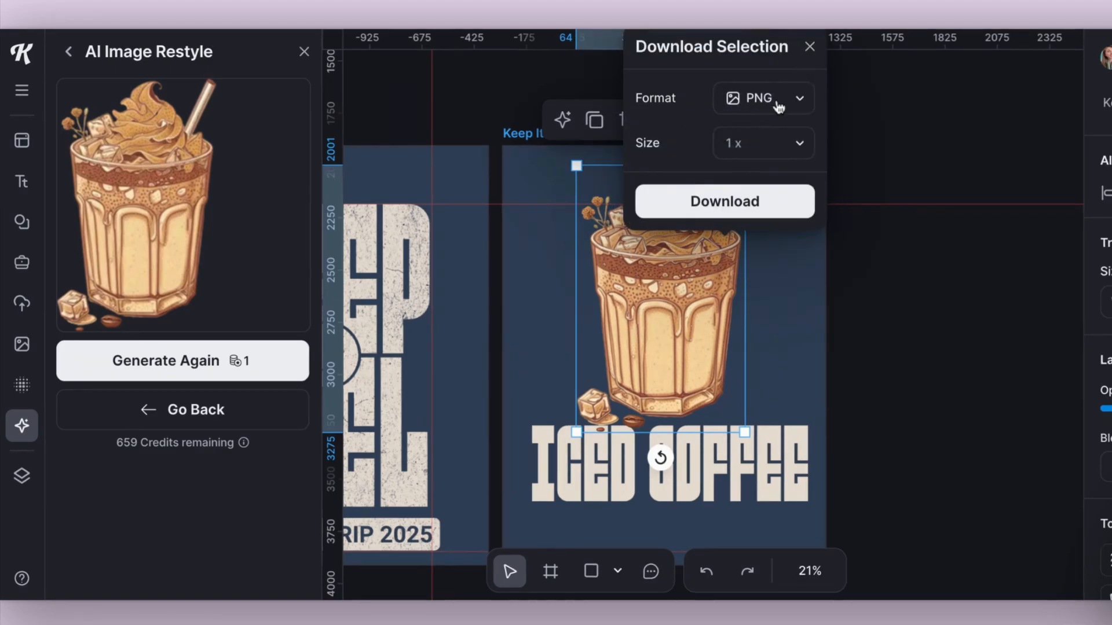
click(724, 203)
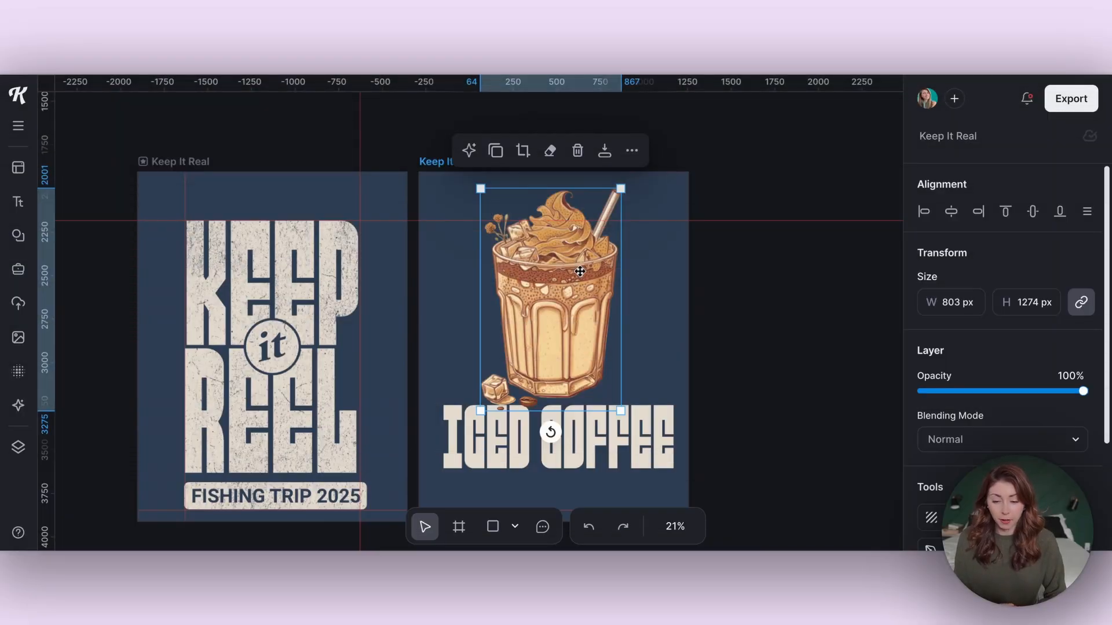
- Bring up Kittl Copilot's Replace Image prompt for the coffee illustration
click(469, 151)
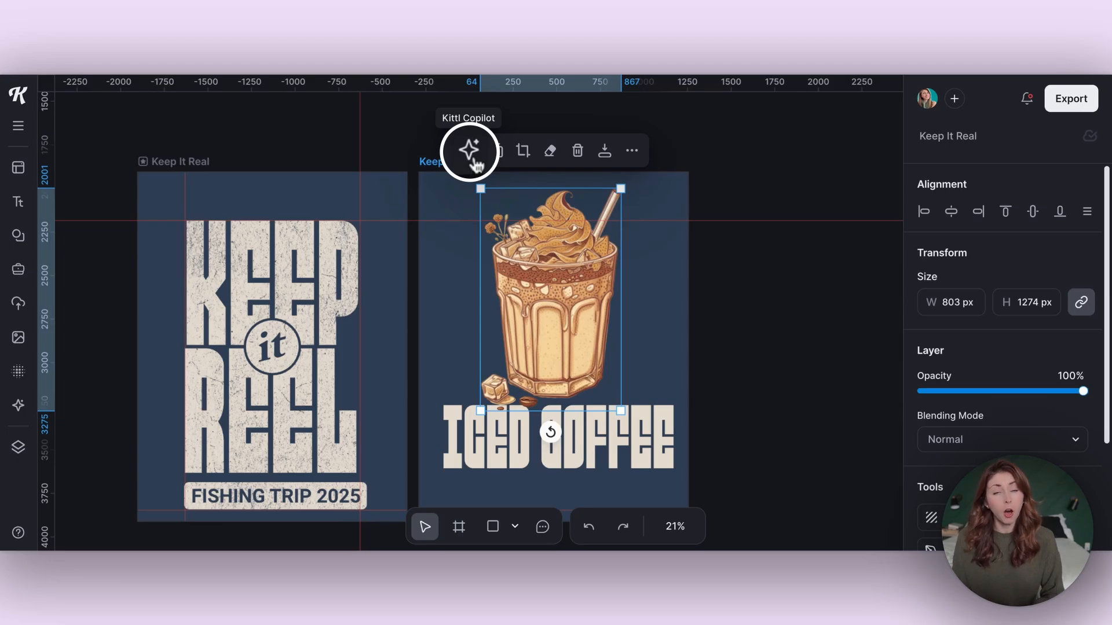
click(470, 154)
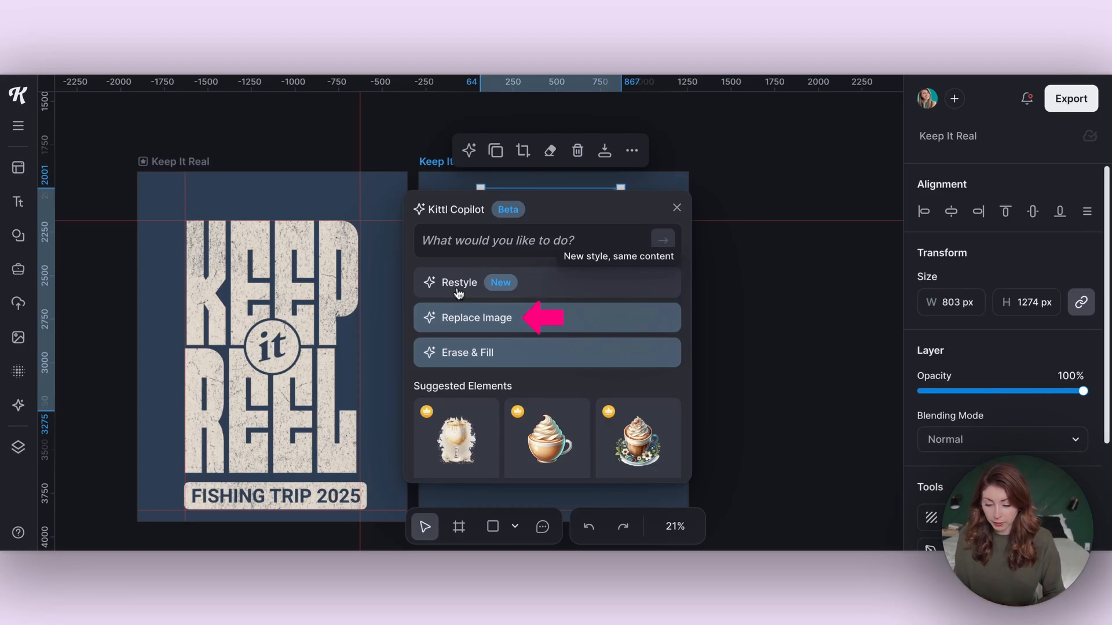
click(472, 318)
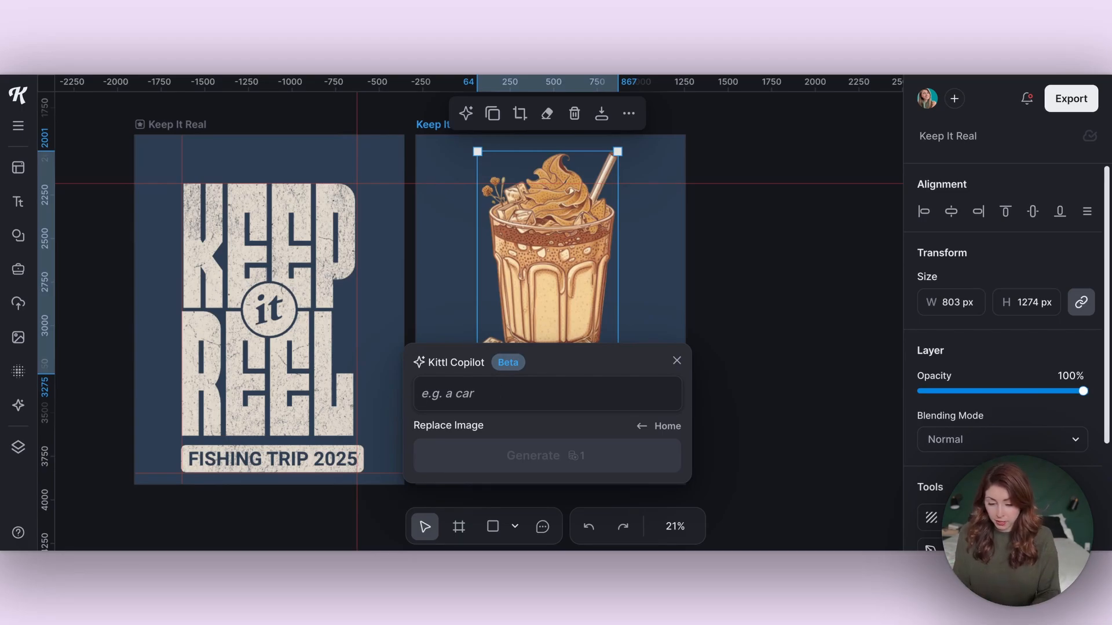
- Generate 'A MARTINI GLASS' as the replacement for the coffee illustration
text(A MARTINI GL)
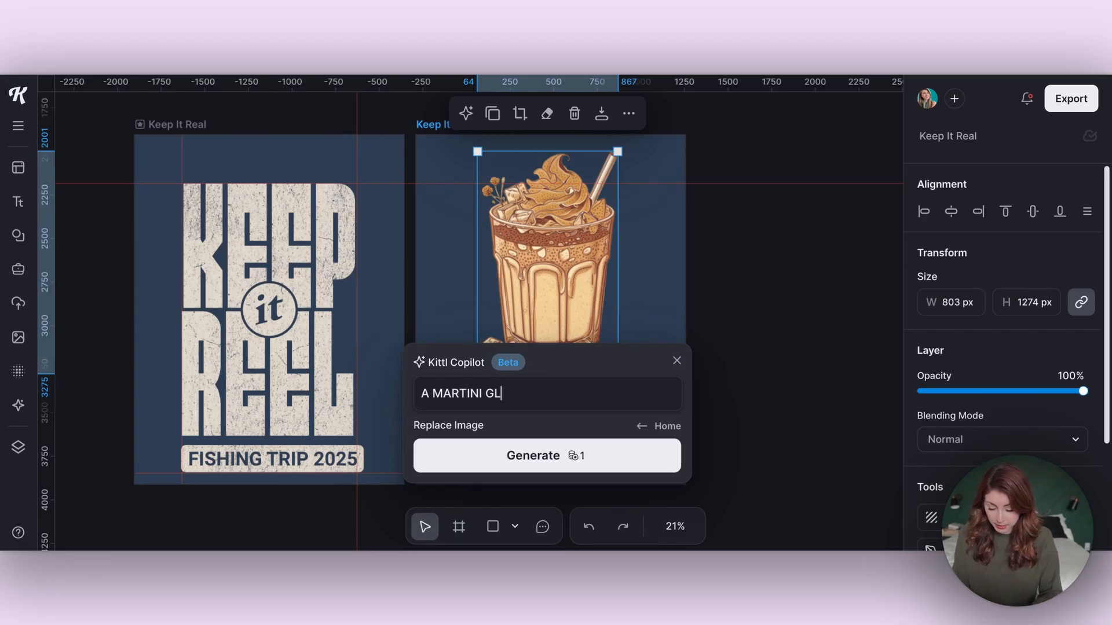
text(ASS)
click(559, 458)
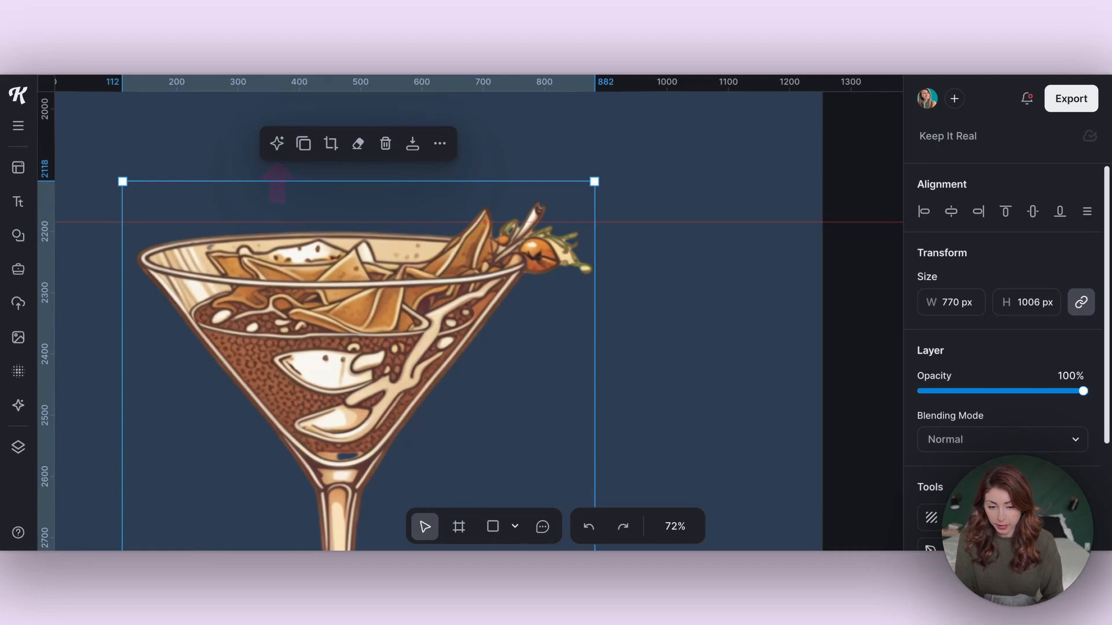
- Start an erase-and-fill on the martini image, masking the fish inside the glass
click(276, 143)
click(788, 312)
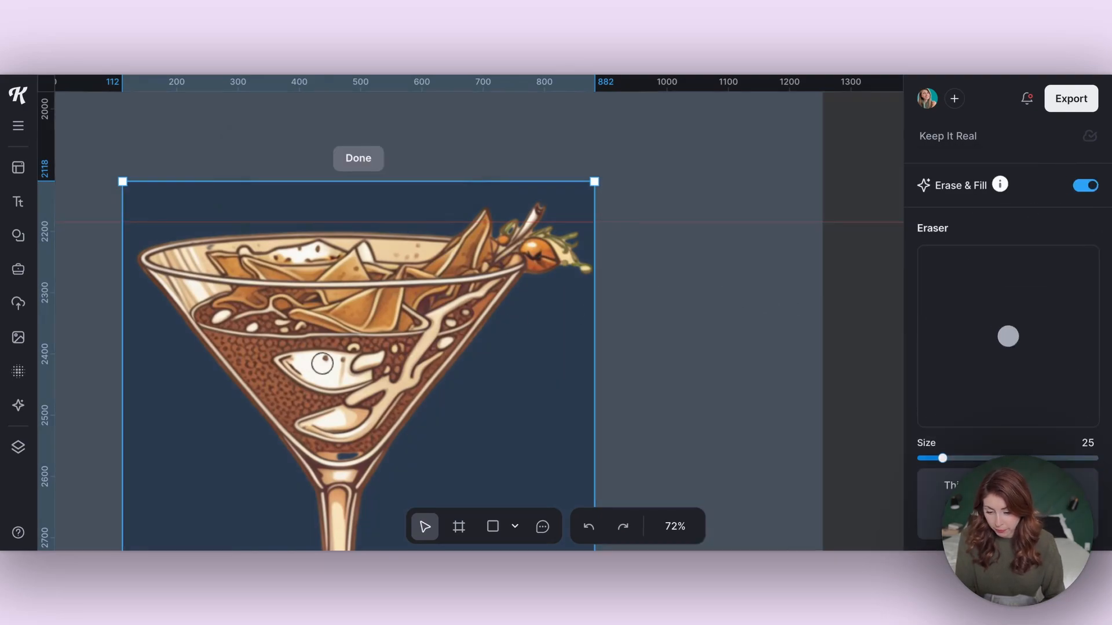
drag(280, 359, 360, 354)
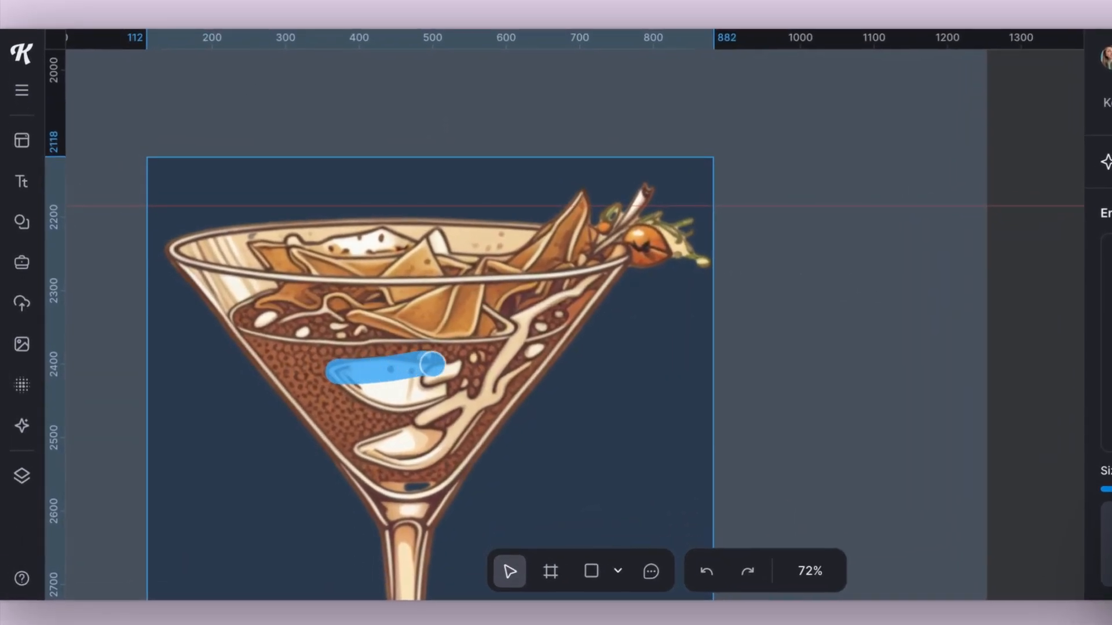
mouse_move(432, 364)
mouse_down()
mouse_move(459, 366)
mouse_move(433, 393)
mouse_up()
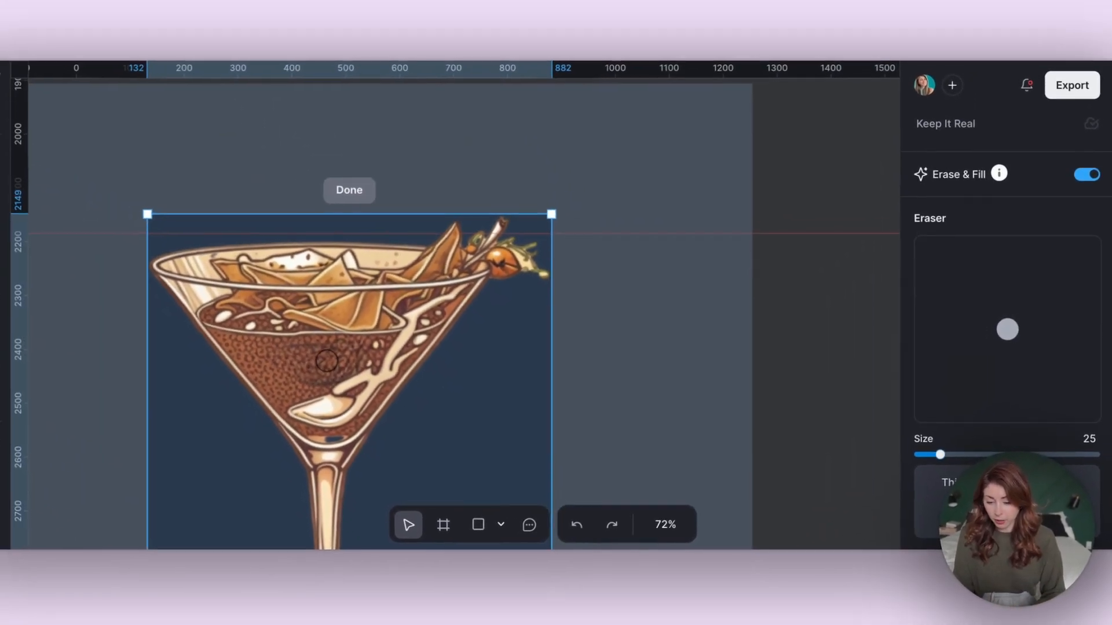
- Reposition the top black square on Artboard 3 above the other square
scroll(237, 330, down, 2)
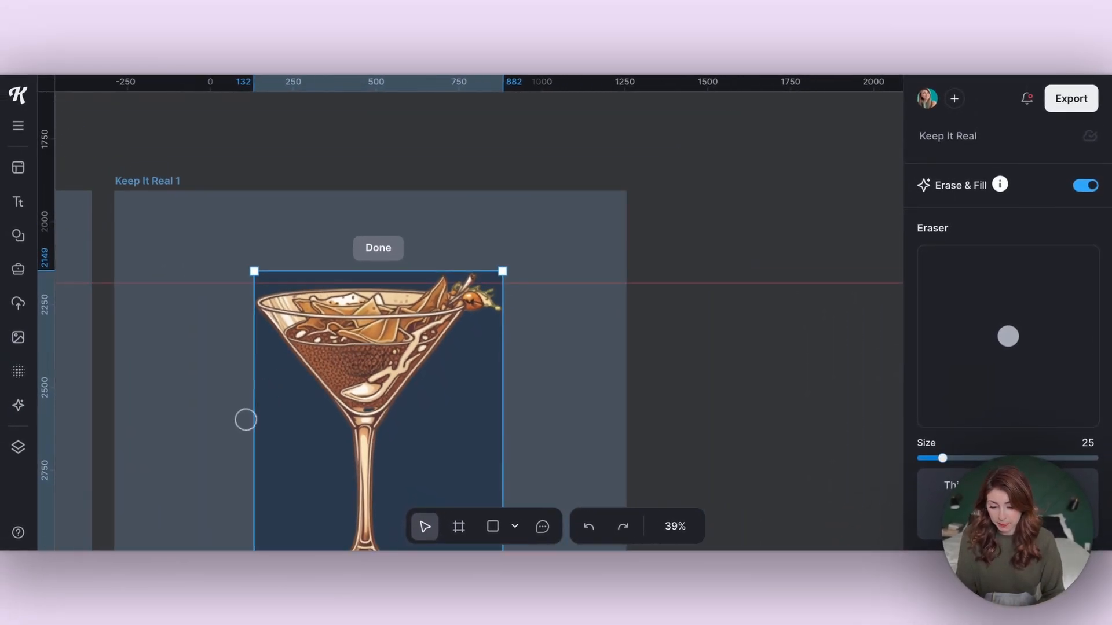
scroll(379, 347, up, 3)
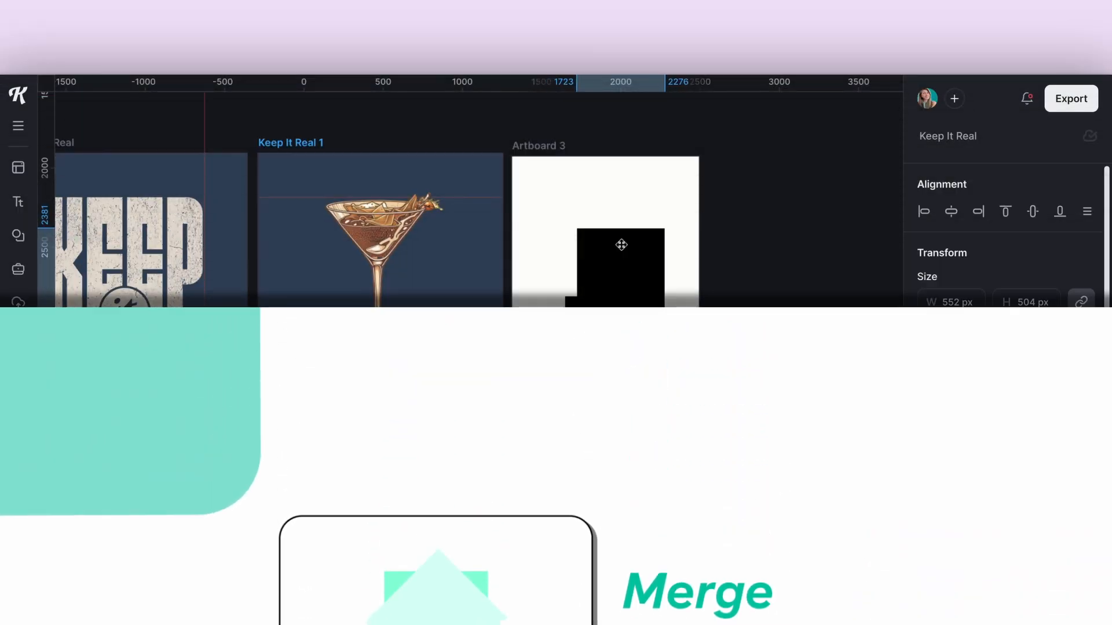
drag(620, 243, 606, 219)
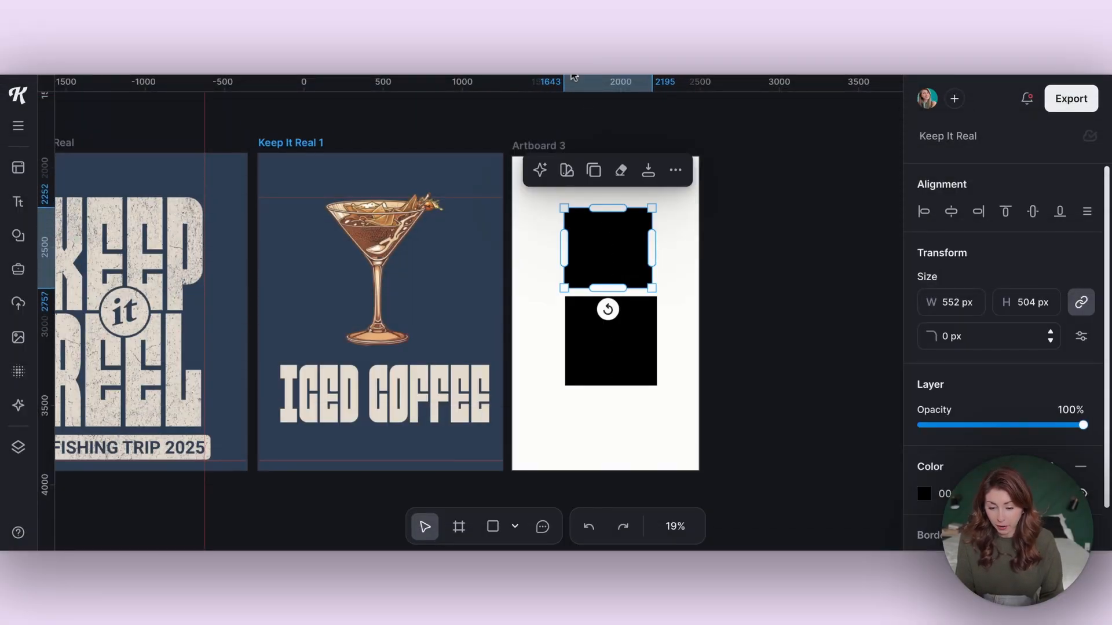
- Rotate the top square over the other and subtract them, leaving four small black triangles
drag(607, 309, 565, 390)
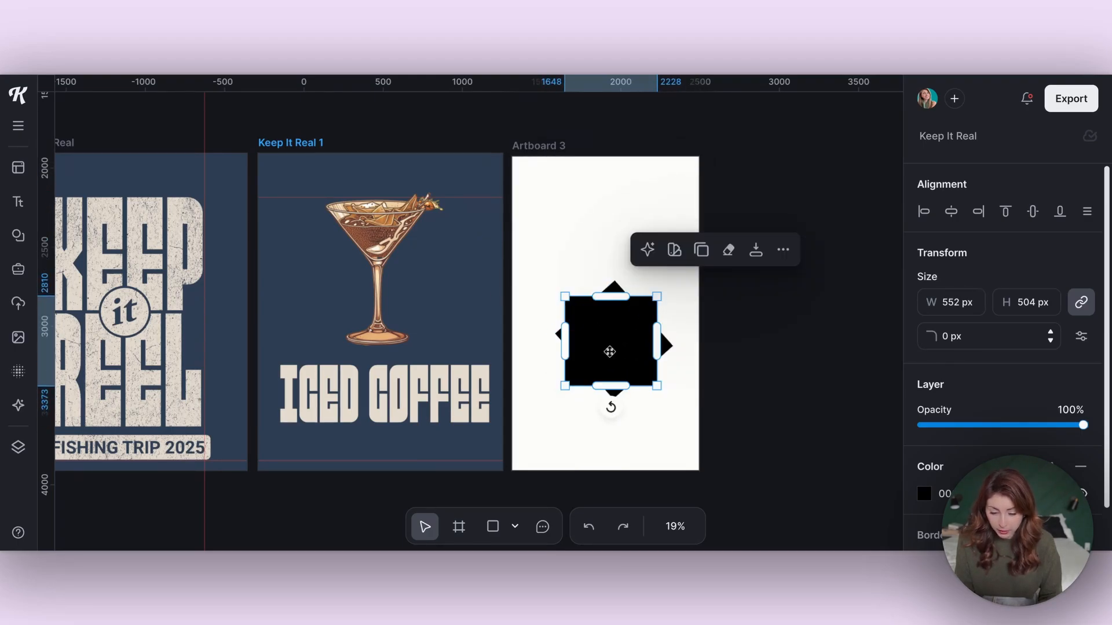
click(755, 293)
drag(588, 259, 684, 441)
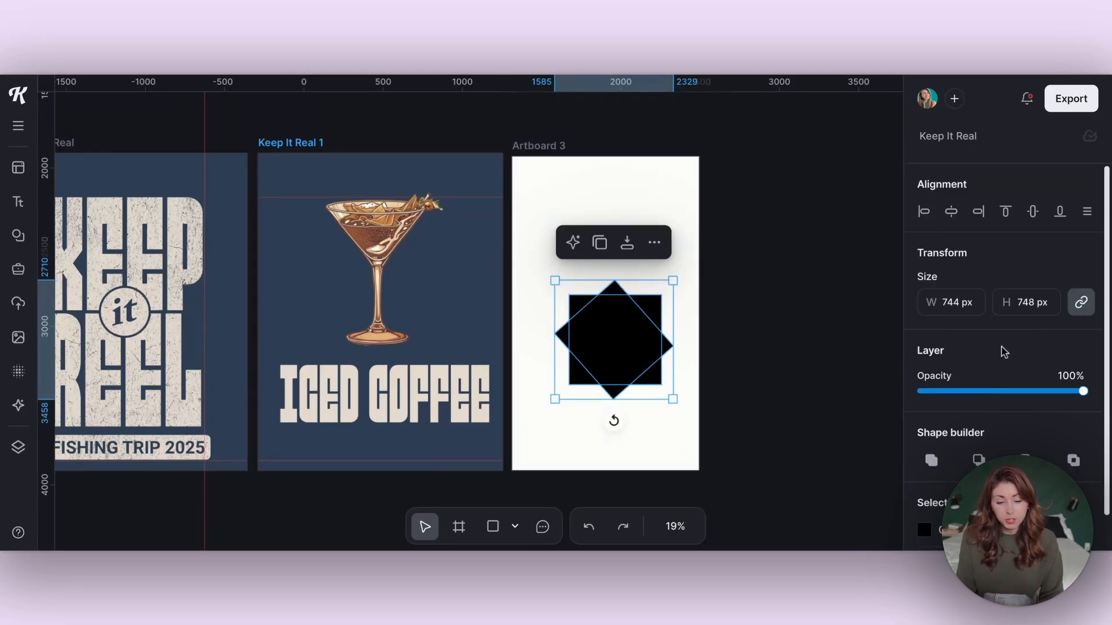
scroll(1004, 351, down, 1)
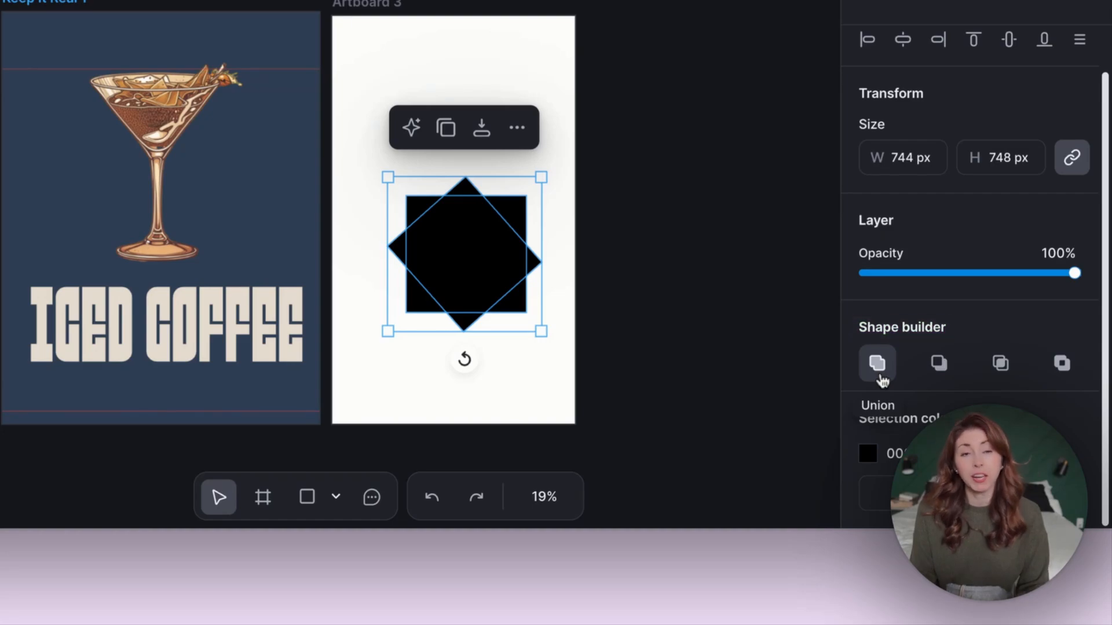
click(880, 376)
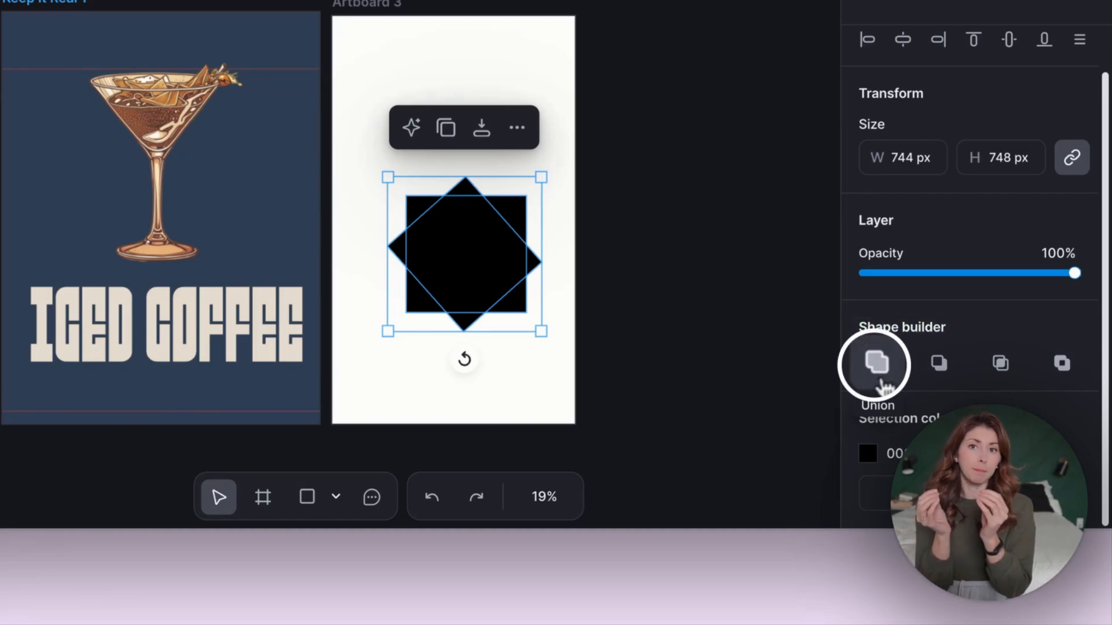
click(939, 365)
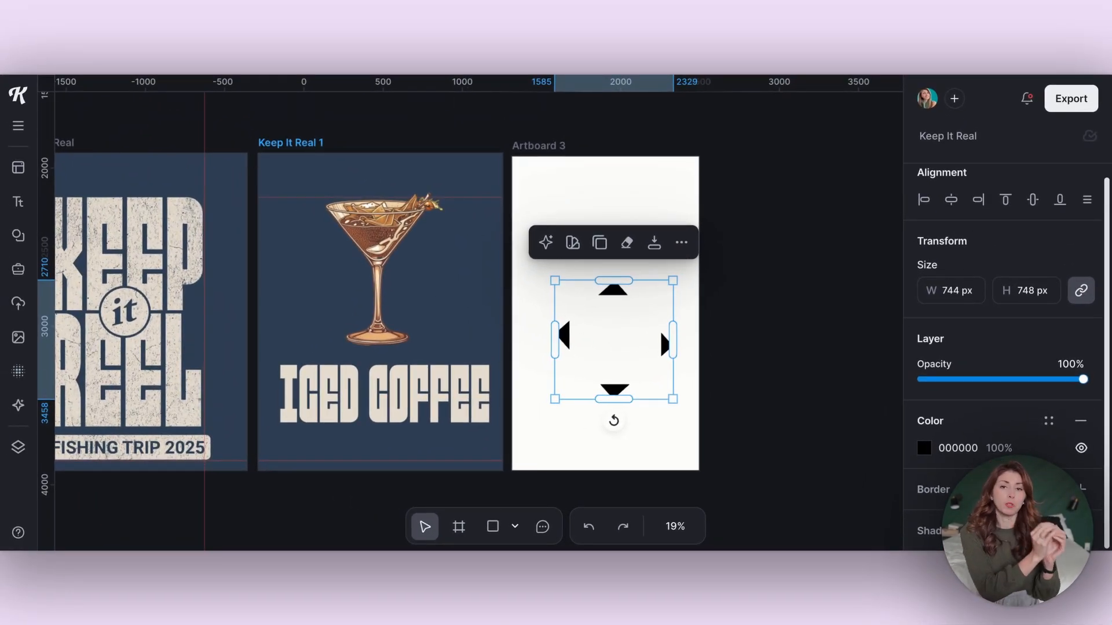
- Undo the subtraction, test Intersect, then merge the squares with Exclude for a hollow-centred star
key(ctrl+z)
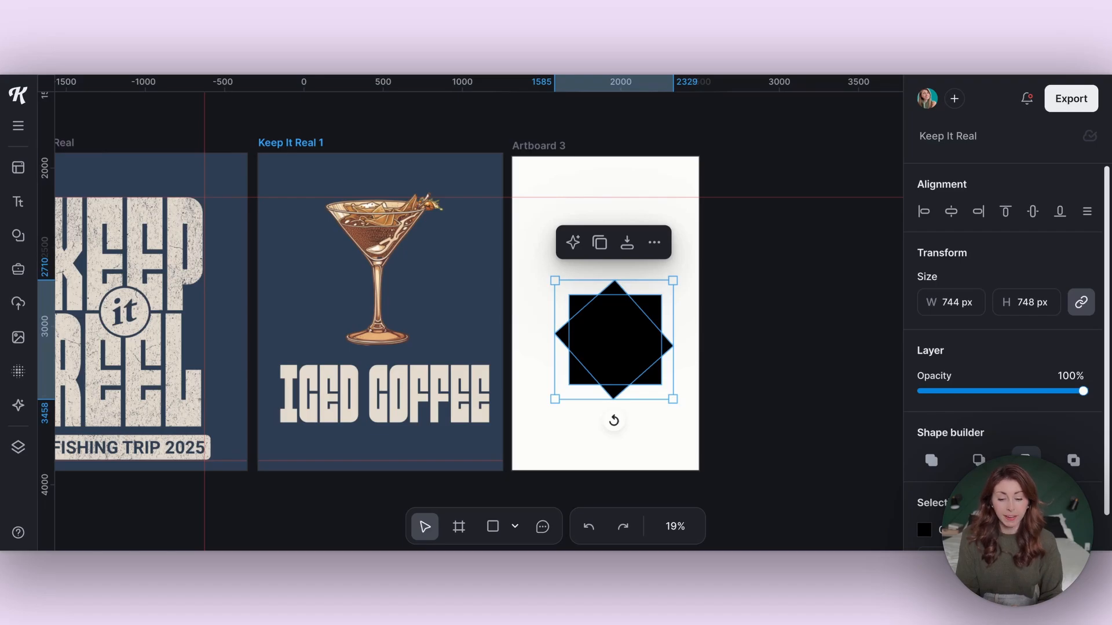
click(1026, 460)
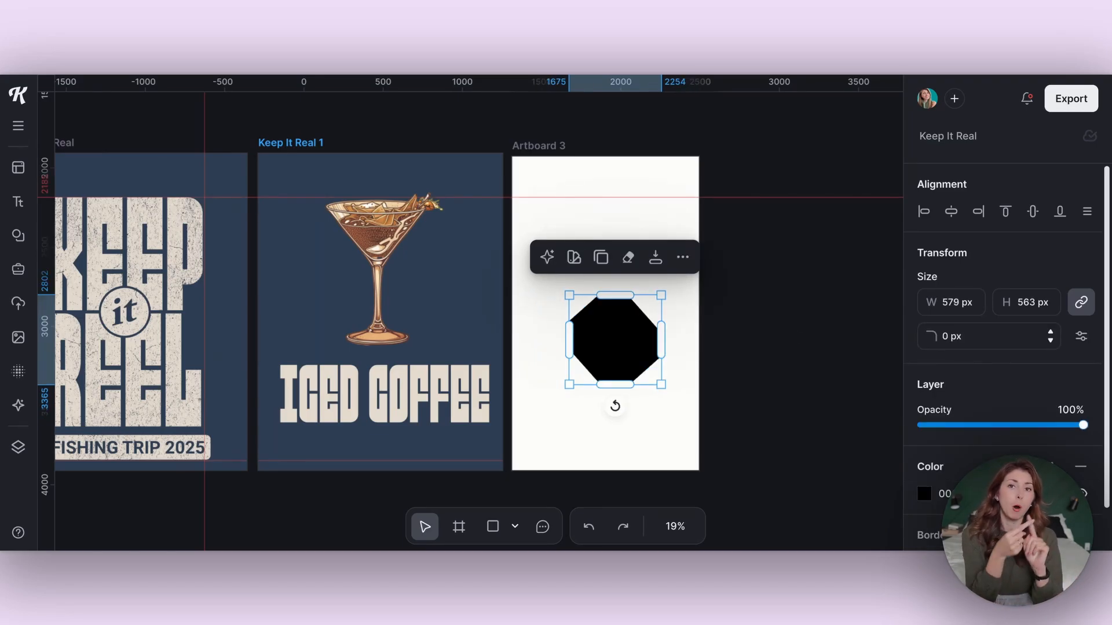
key(ctrl+z)
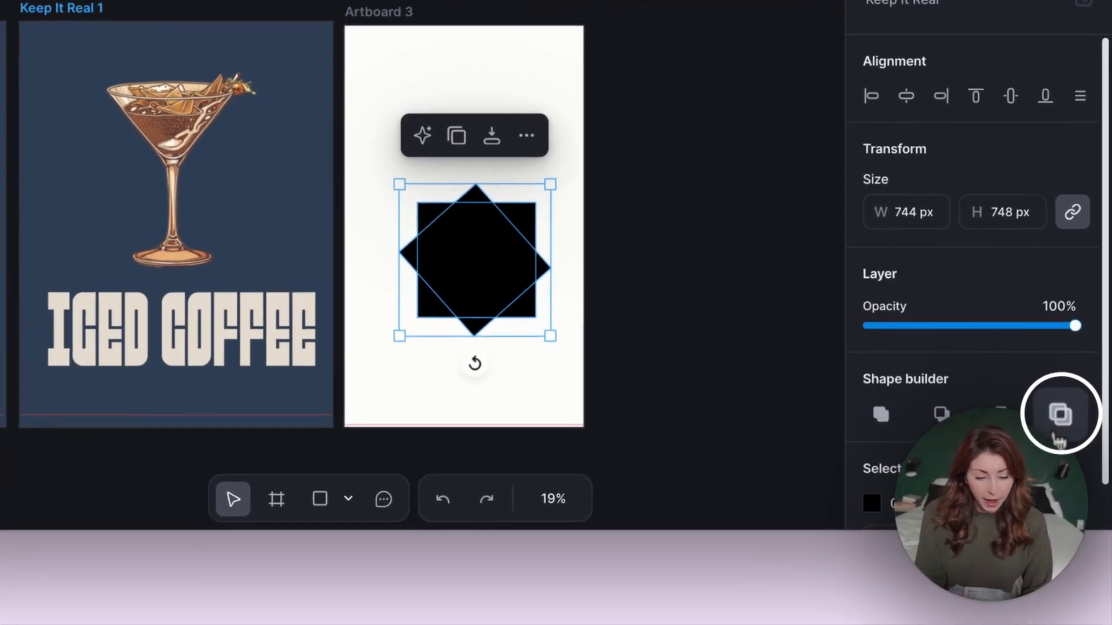
click(1057, 420)
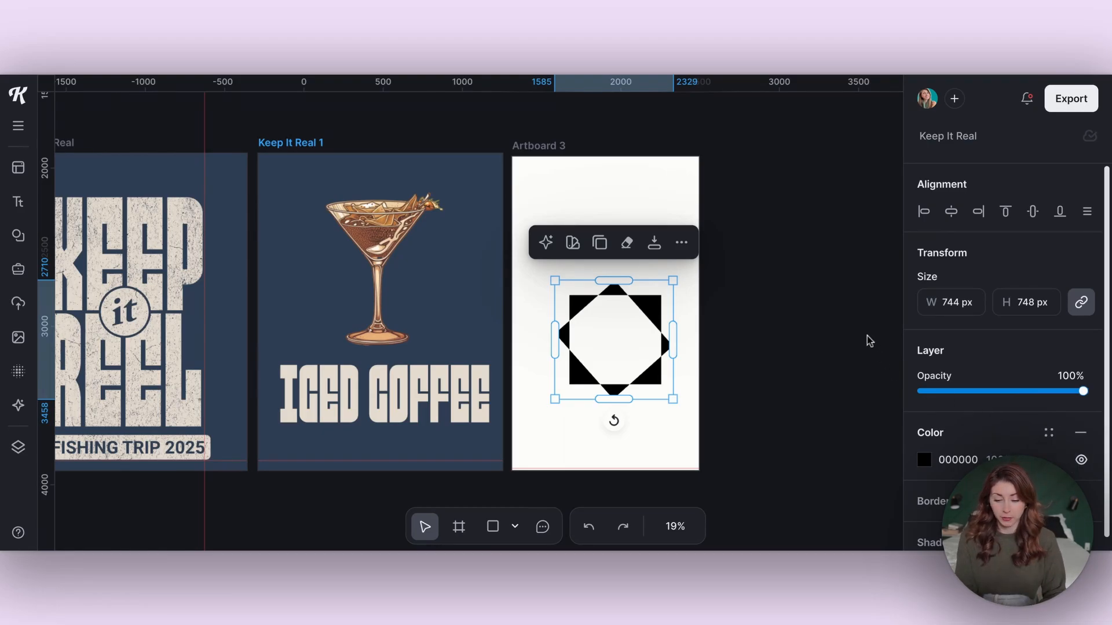
click(829, 325)
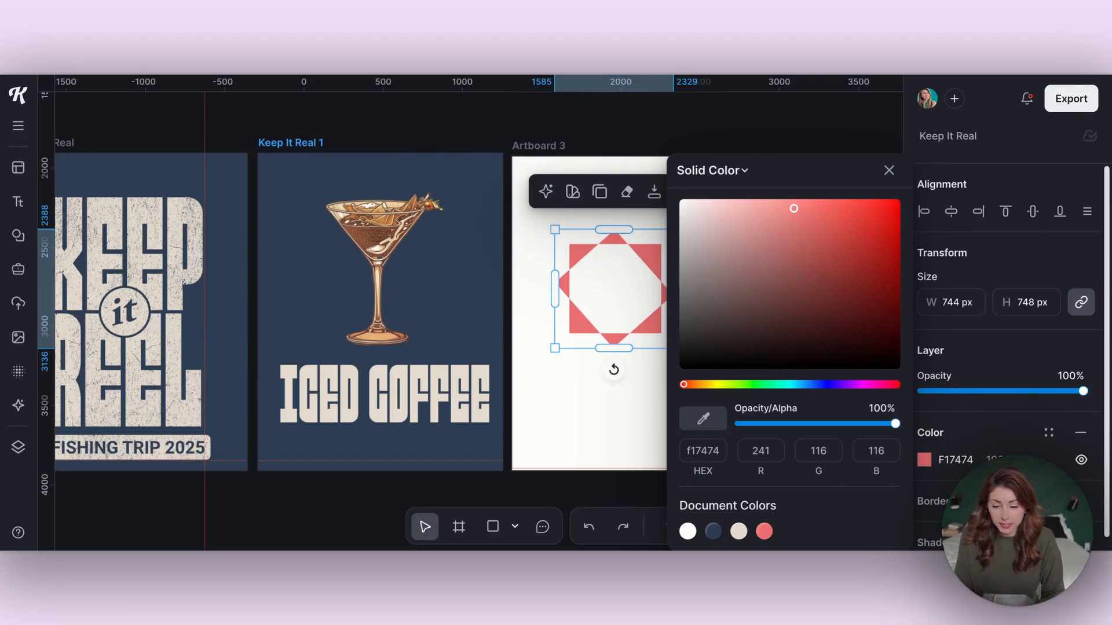
- Darken the star's fill to deep red 280404 with the colour picker
drag(730, 313, 759, 318)
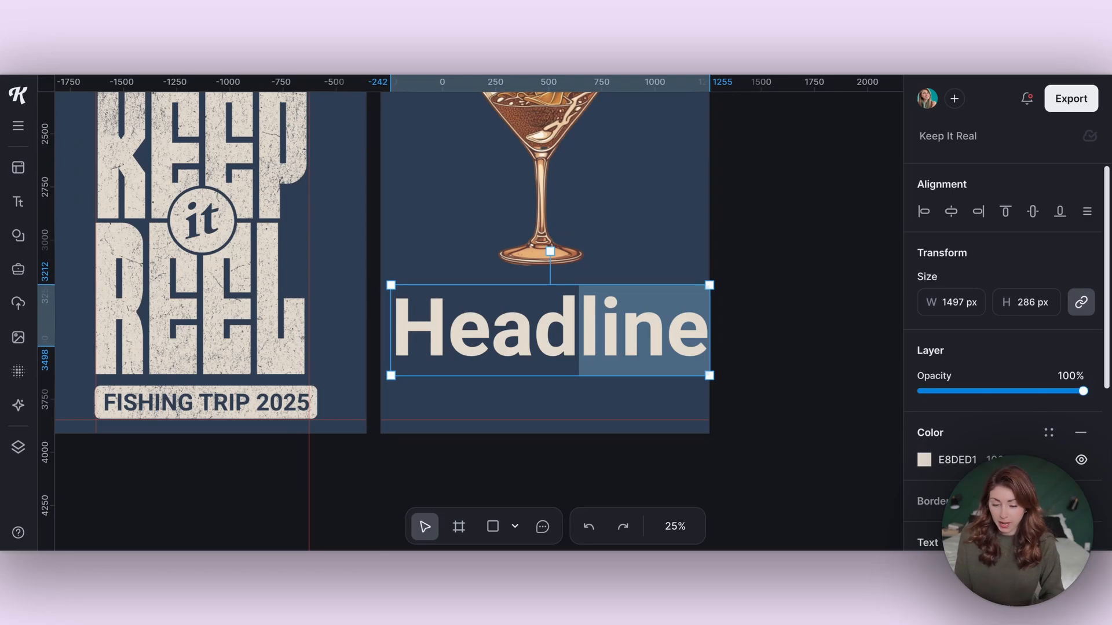
- Try the TRICOT typeface on the Headline text
scroll(933, 452, down, 2)
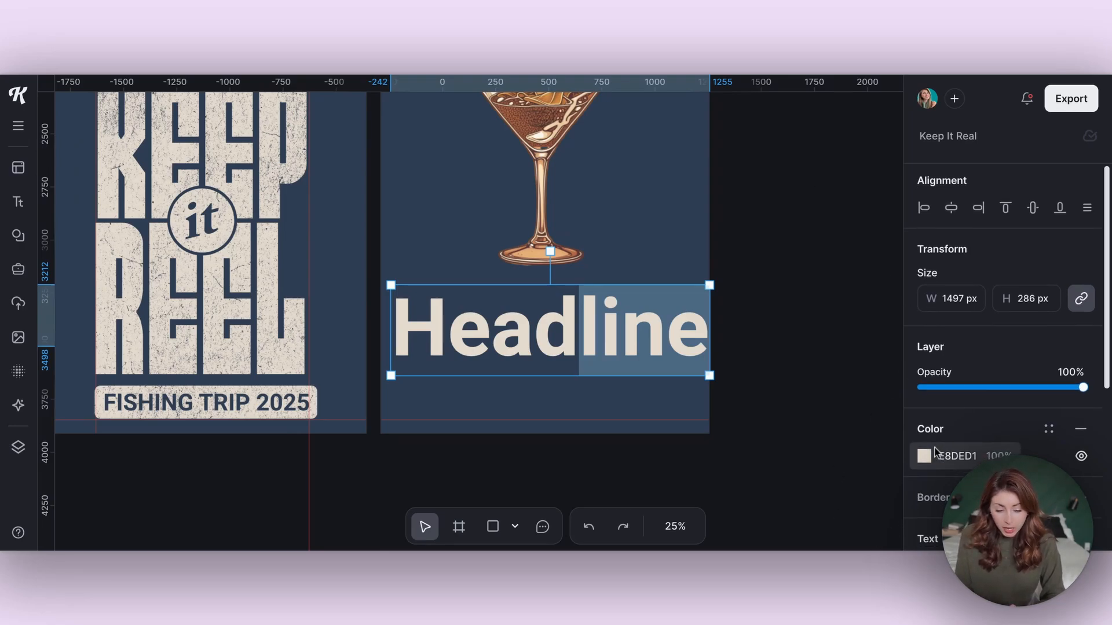
click(950, 480)
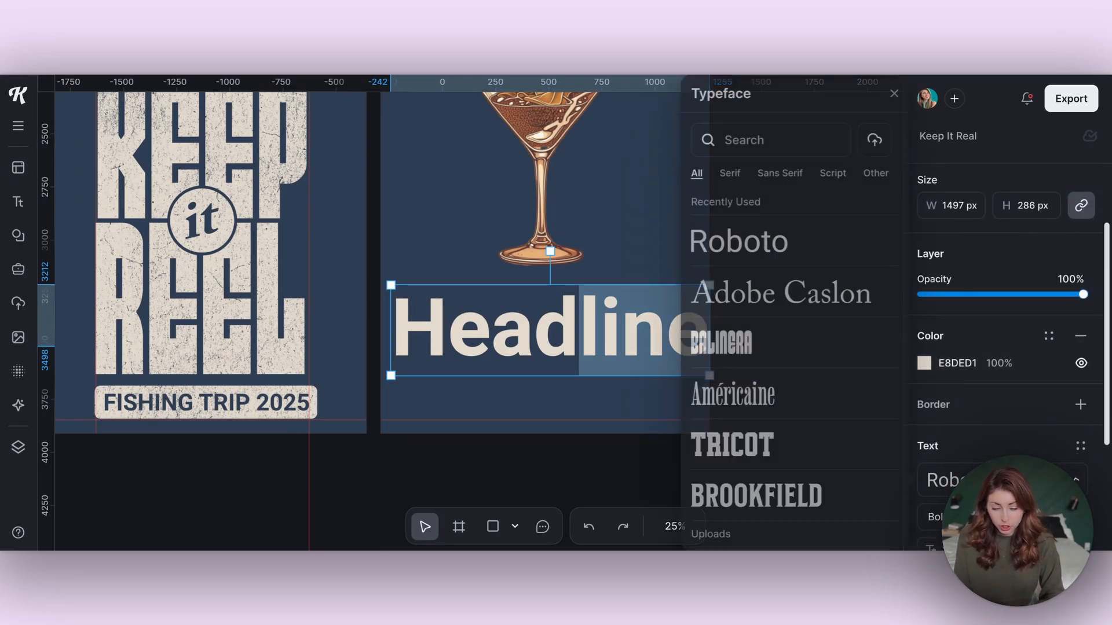
click(772, 445)
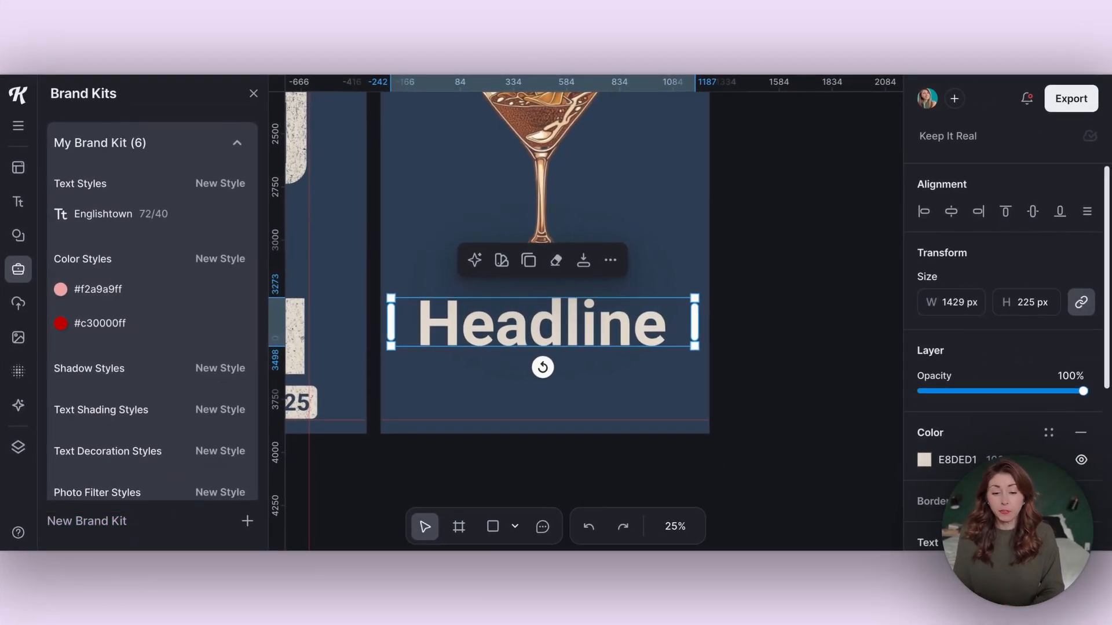
click(955, 101)
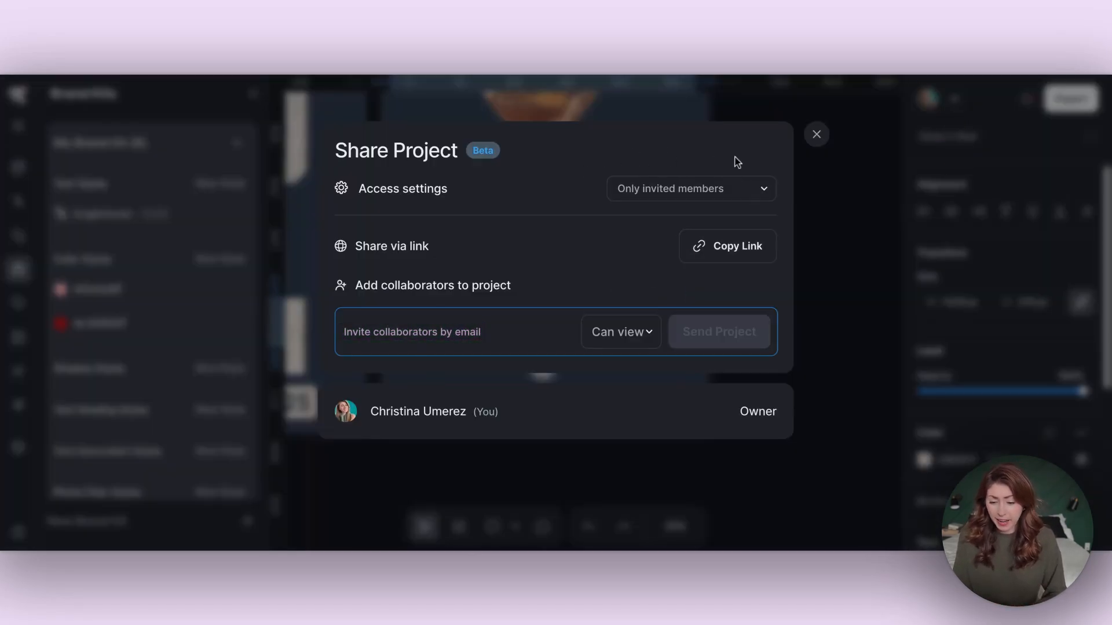
click(631, 346)
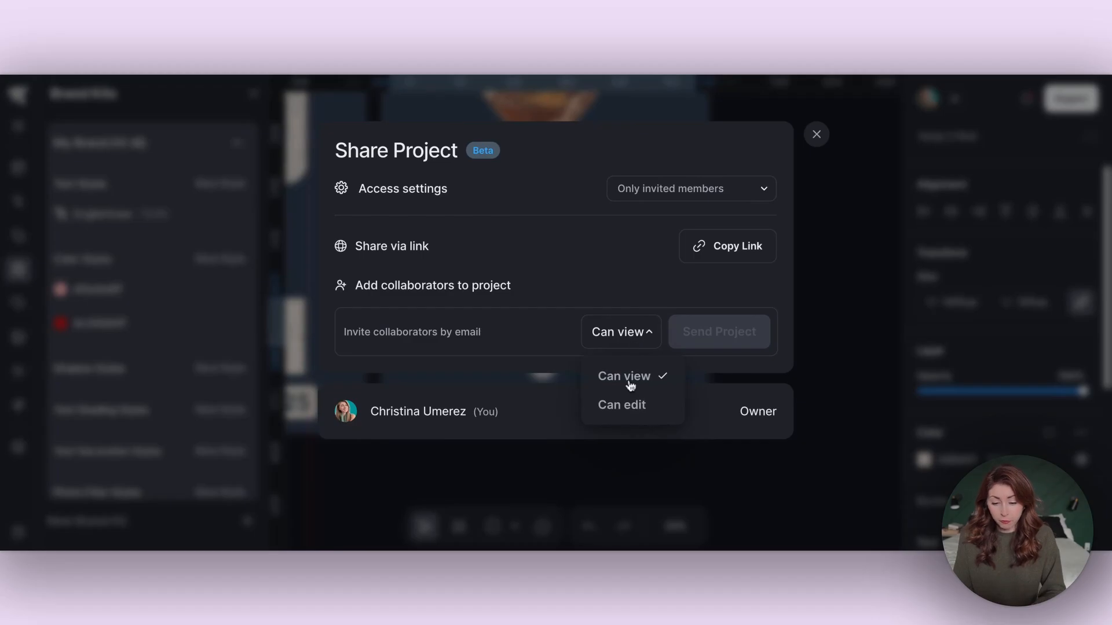
click(882, 199)
scroll(670, 159, up, 3)
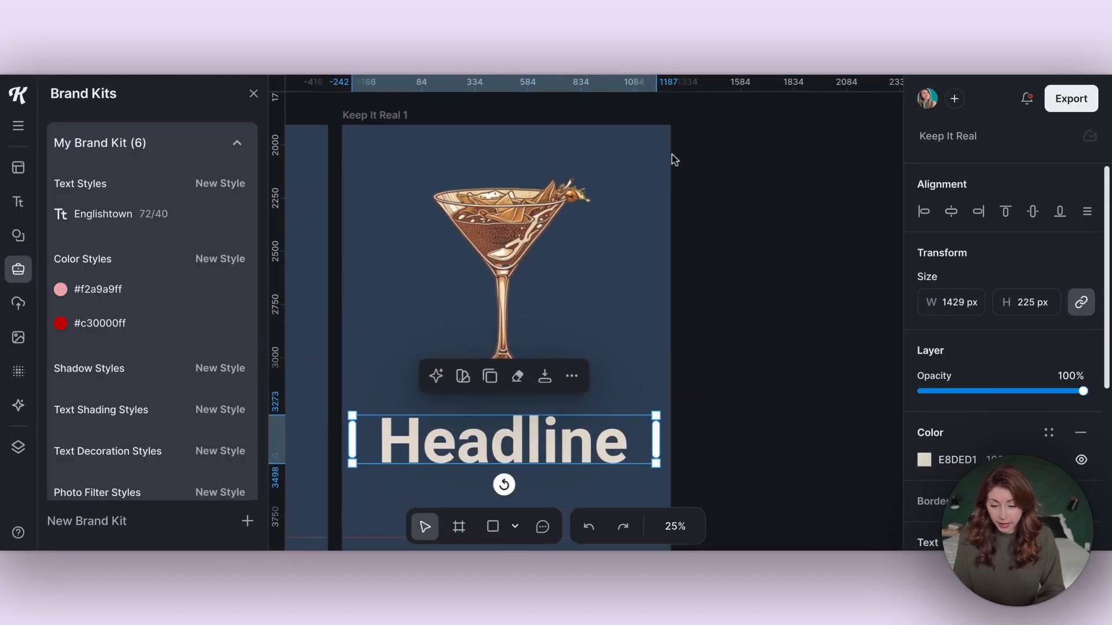
- Pin a comment beside the martini glass reading 'CHANGE THE STYLE TO WHITE'
click(656, 161)
key(c)
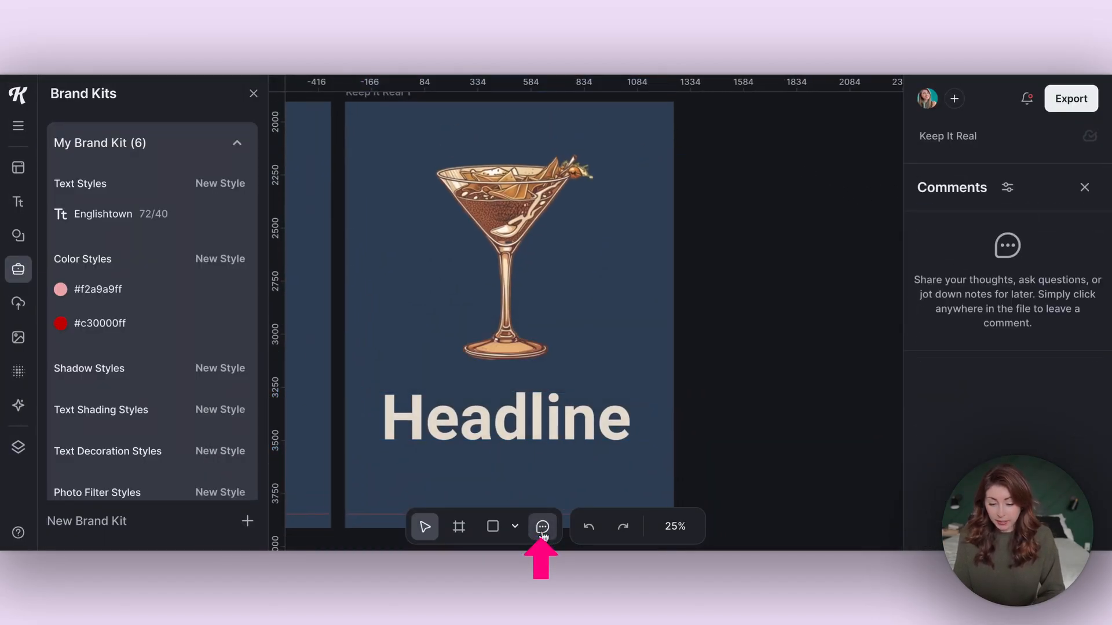
click(597, 170)
text(CHANGE THE STYLE TO WHITE)
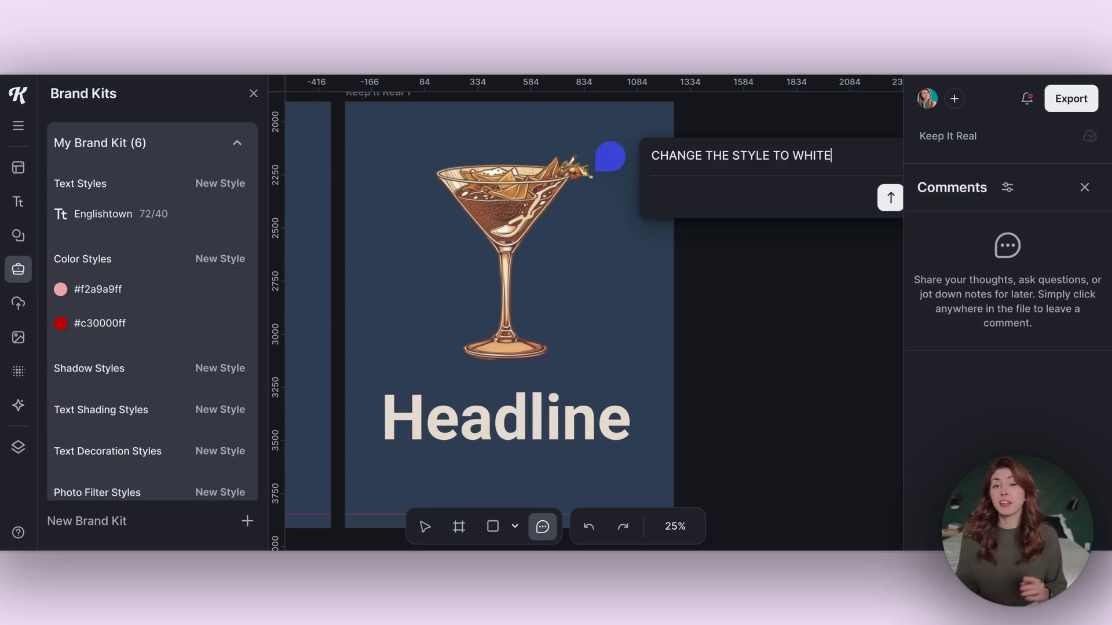